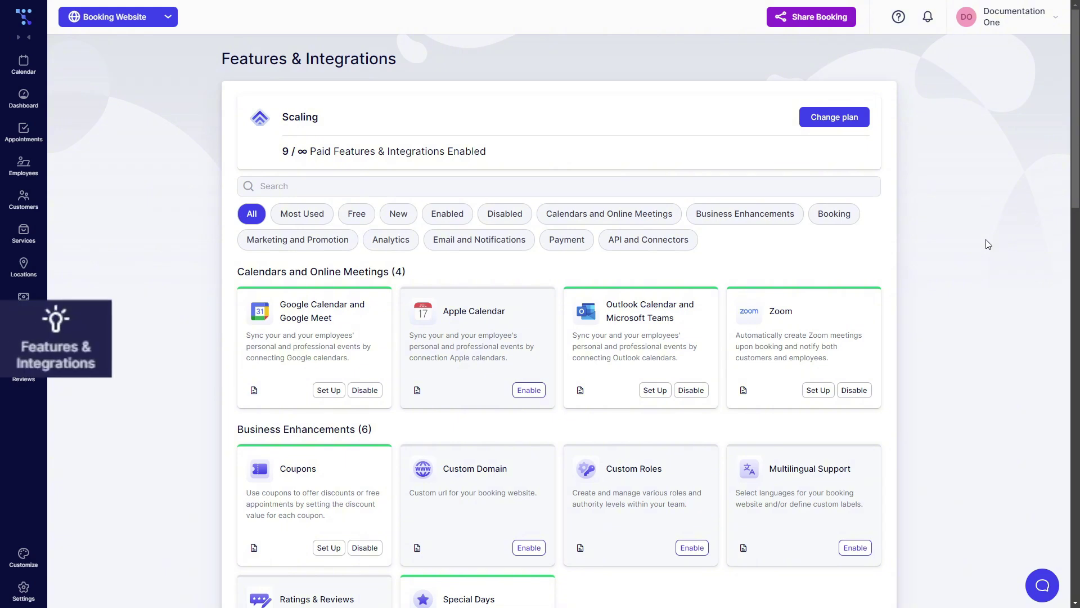
# Enable the Group Booking card in the Booking section and bring up its setup options
pyautogui.scroll(-10, 989, 244)
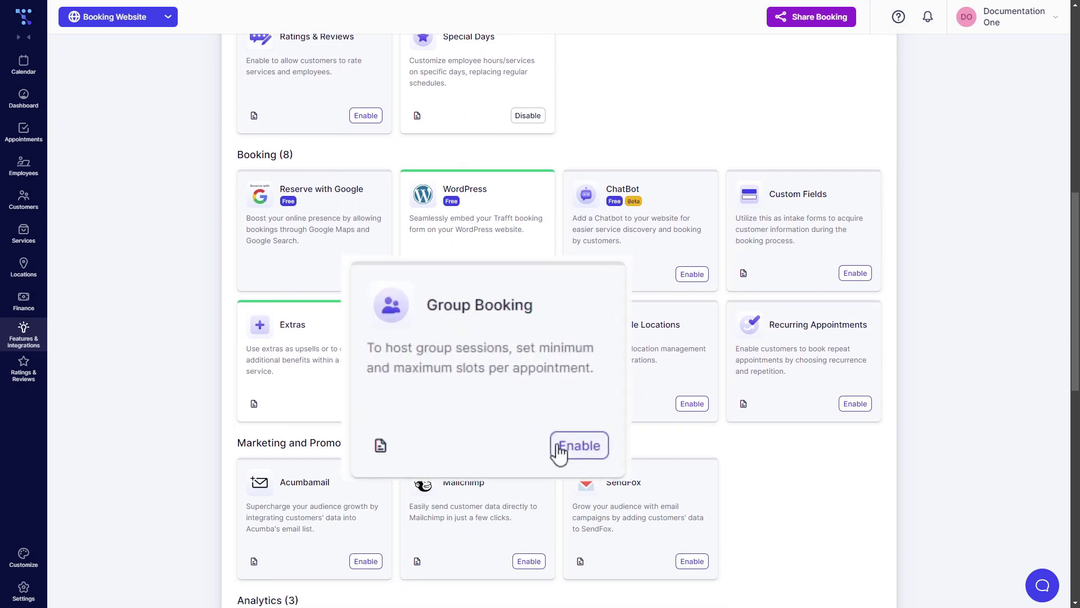
pyautogui.click(558, 450)
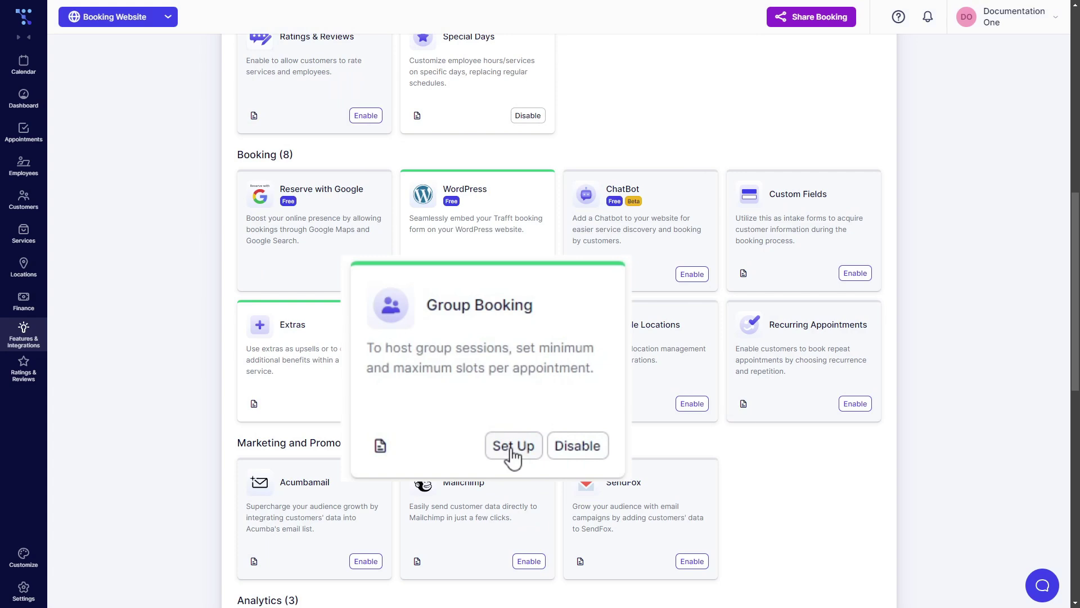
pyautogui.click(491, 404)
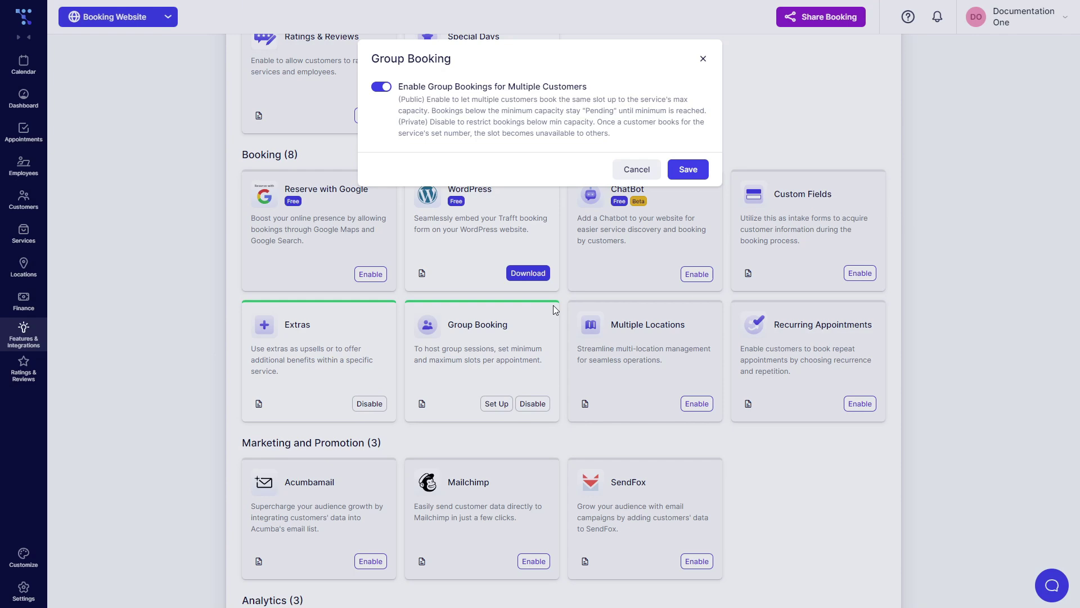
# Save Group Booking with 'Enable Group Bookings for Multiple Customers' left on
pyautogui.click(688, 169)
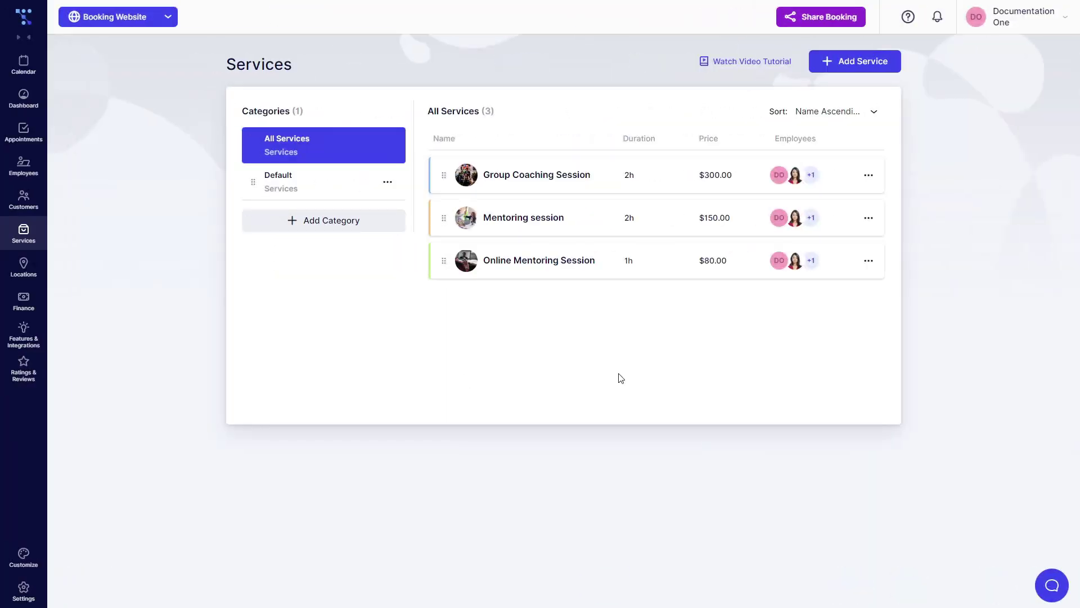
# Edit Group Coaching Session and switch on Enable group booking in its Settings tab
pyautogui.click(869, 176)
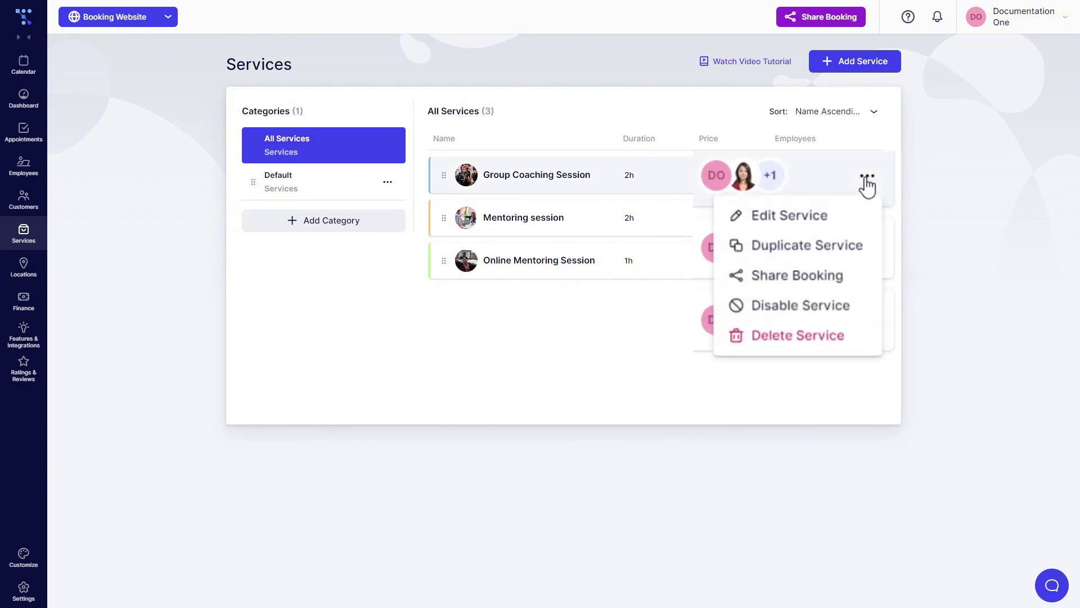
pyautogui.click(821, 219)
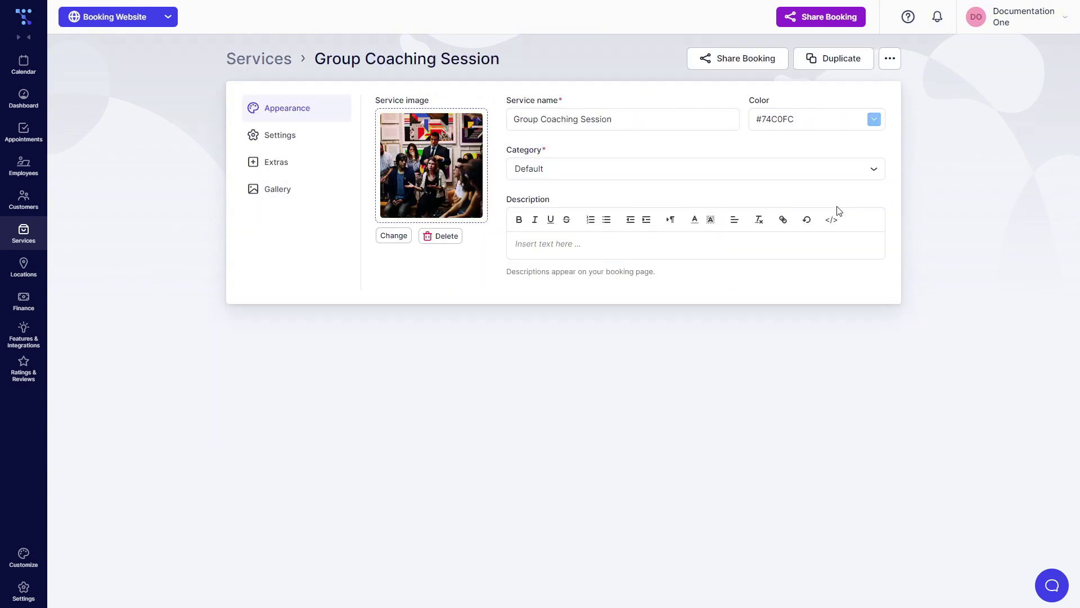
pyautogui.click(287, 136)
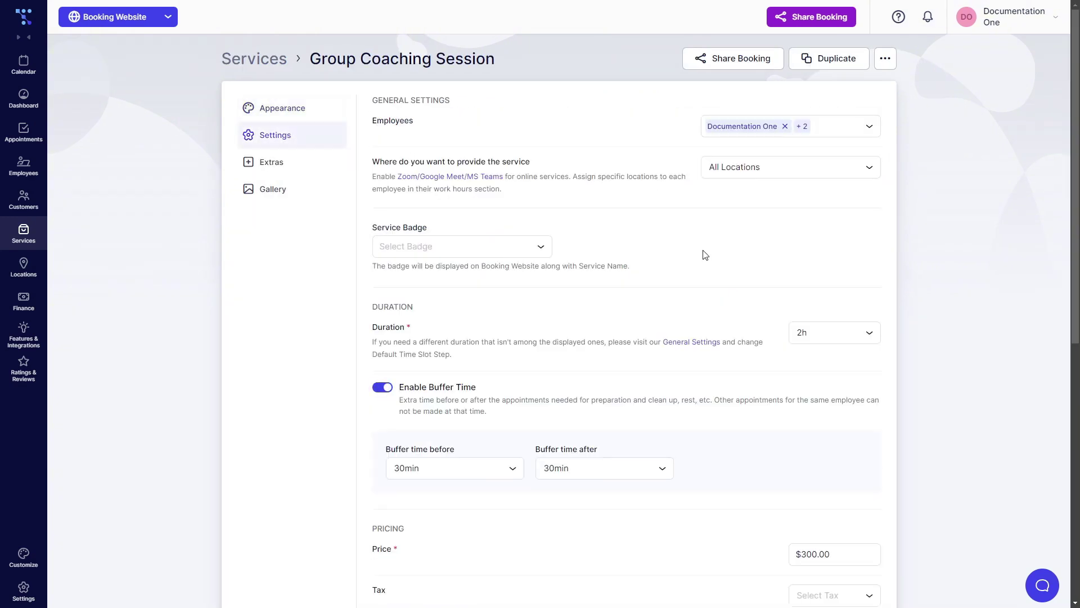
pyautogui.scroll(-8, 705, 254)
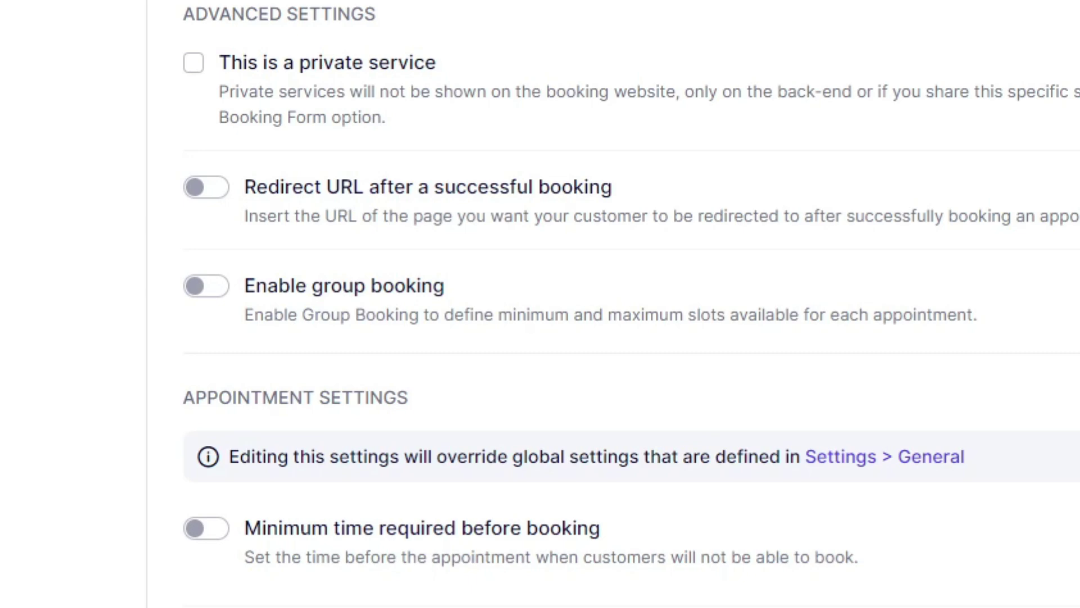
pyautogui.click(220, 290)
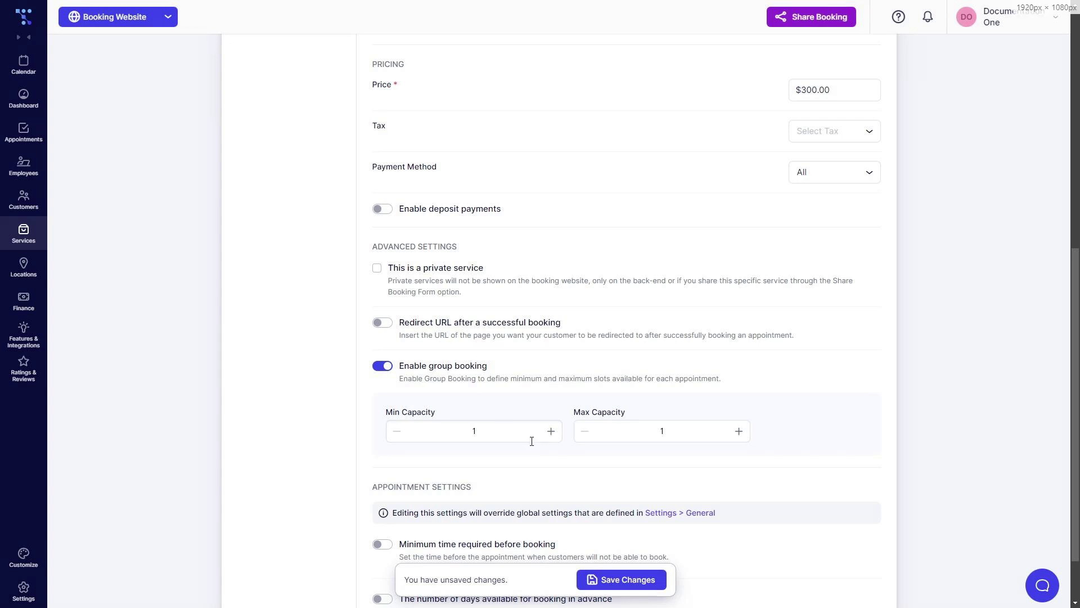
# Set the Group Coaching Session's Max Capacity to 15 and Min Capacity to 5
pyautogui.click(686, 439)
pyautogui.write('4')
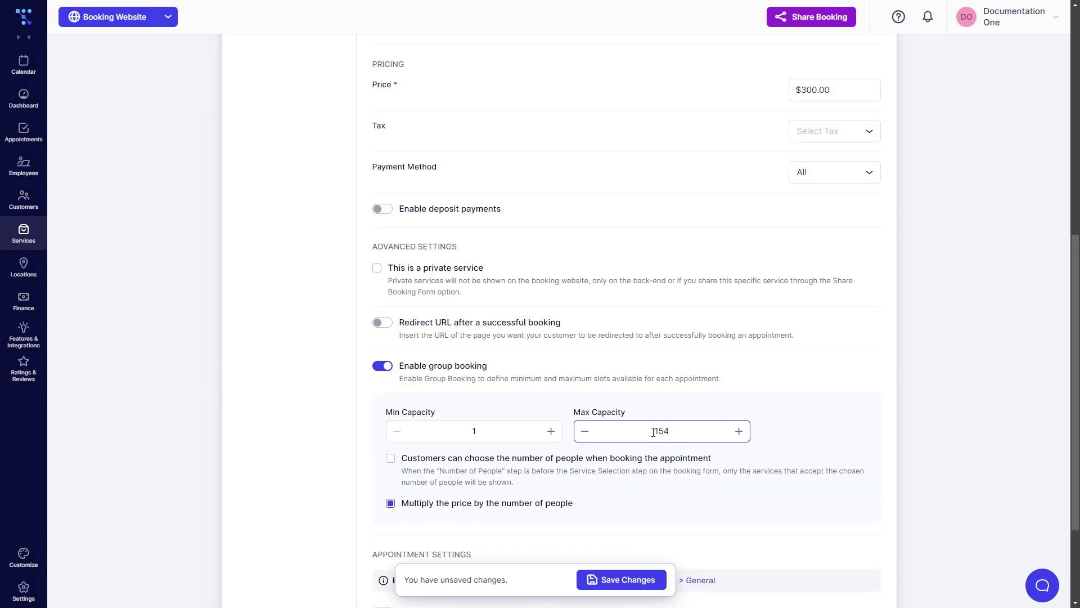
pyautogui.press('BackSpace')
pyautogui.write('5')
pyautogui.click(516, 432)
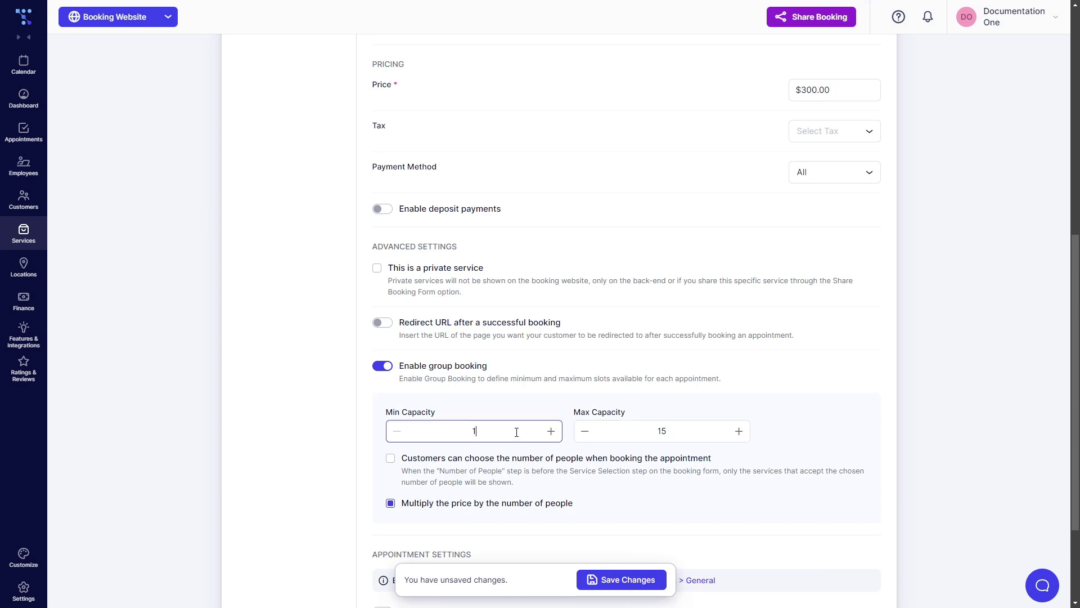
pyautogui.press('BackSpace')
pyautogui.write('5')
pyautogui.click(949, 415)
# Let customers choose the number of people, and save the changes for all employees
pyautogui.scroll(-3, 950, 415)
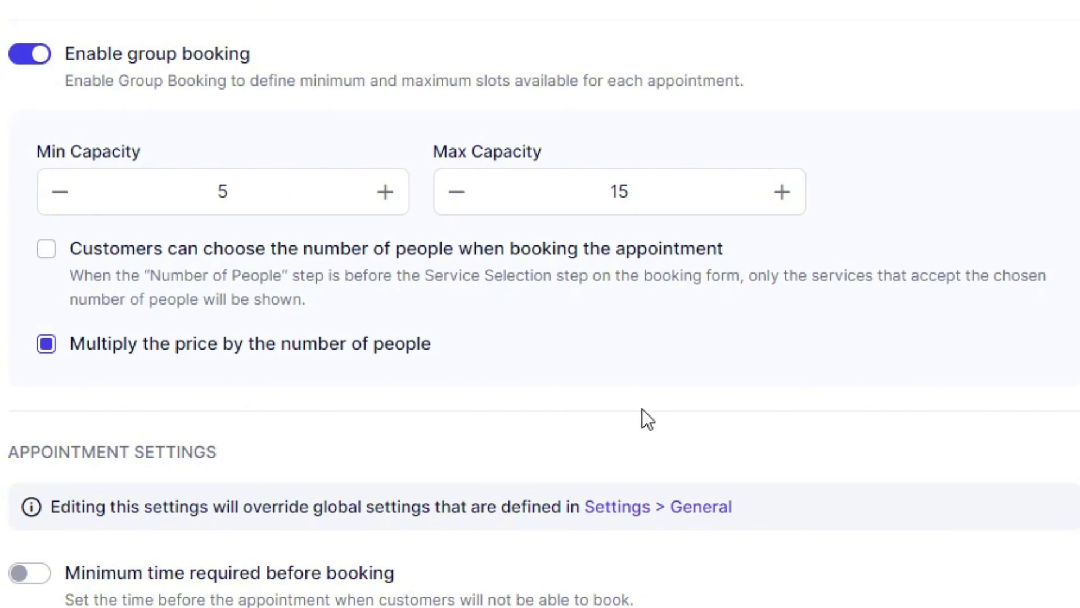
pyautogui.click(45, 269)
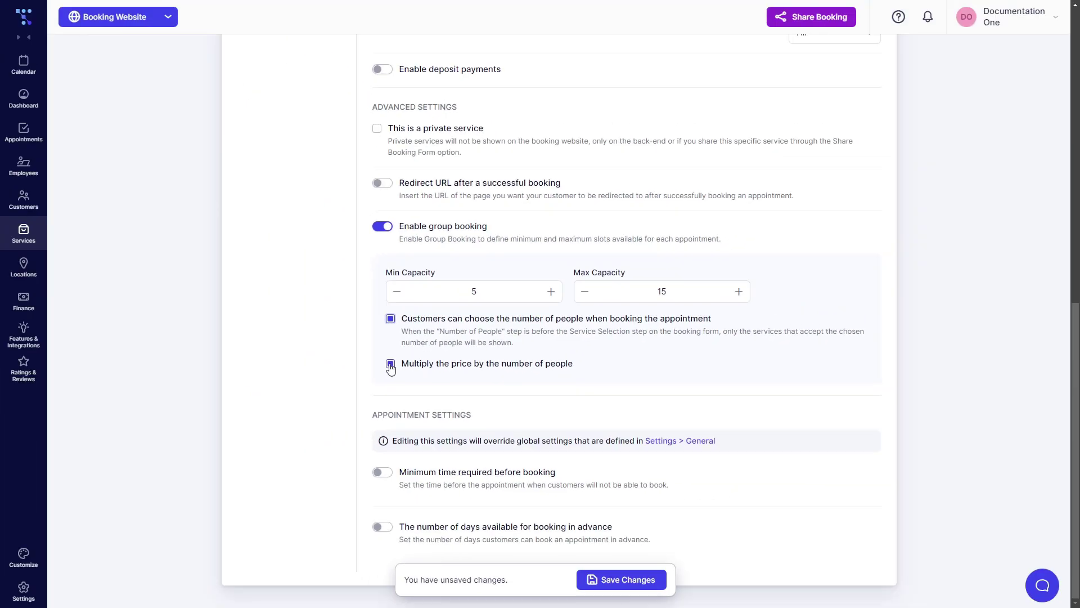
pyautogui.click(609, 579)
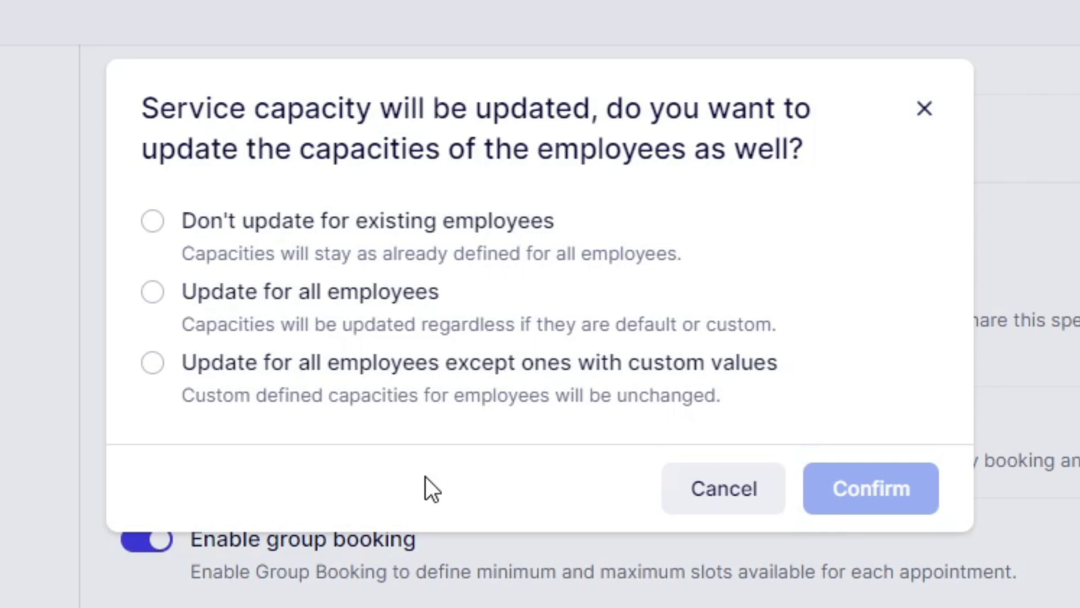
pyautogui.click(152, 292)
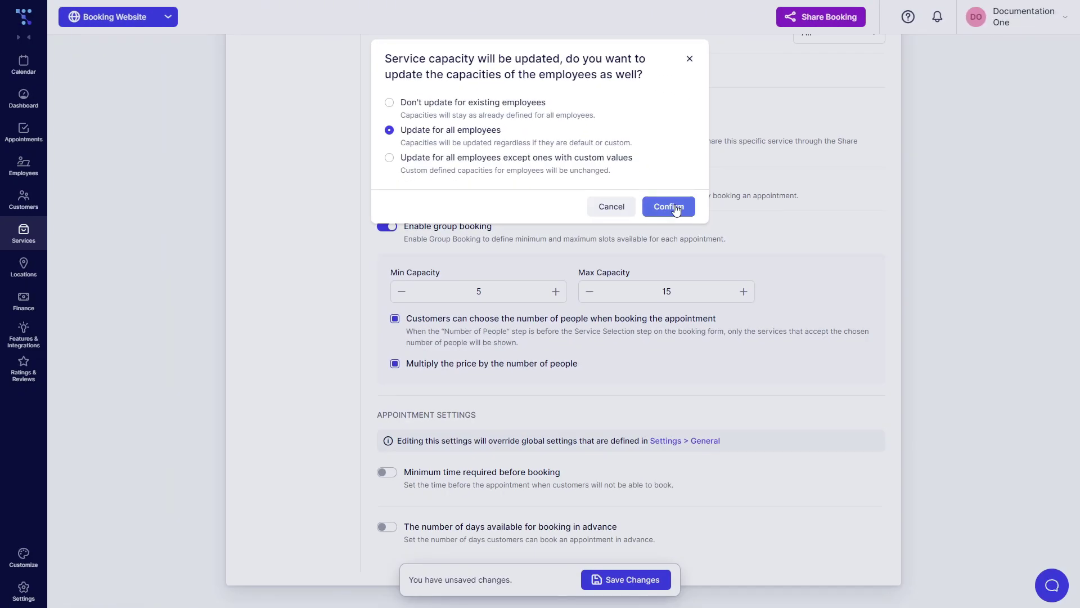
pyautogui.click(676, 209)
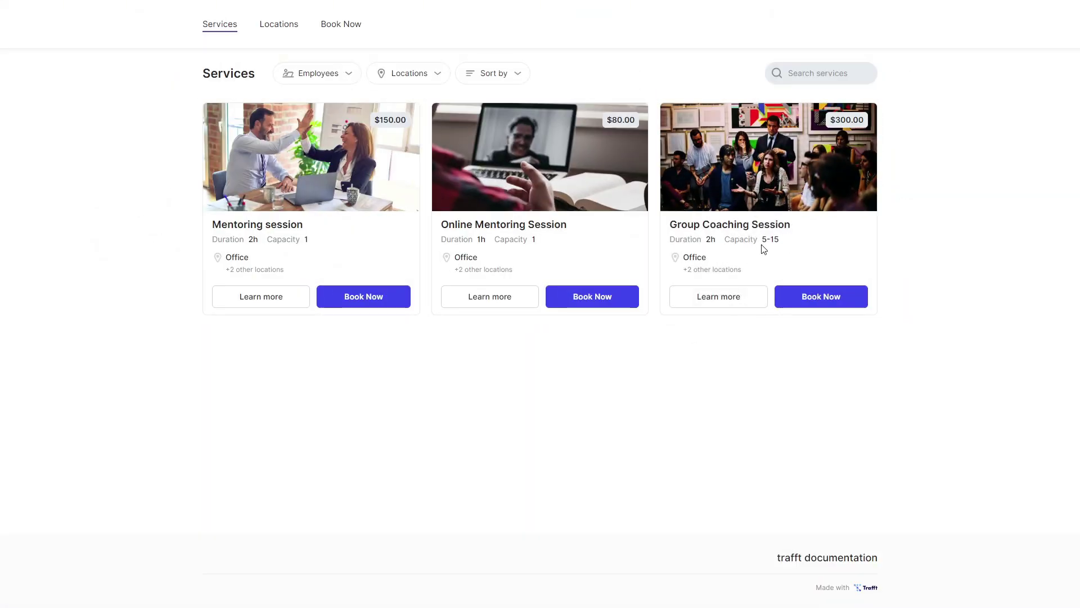
# Book Group Coaching Session at Office with the employee, for just one person, at 2:00 pm
pyautogui.click(800, 297)
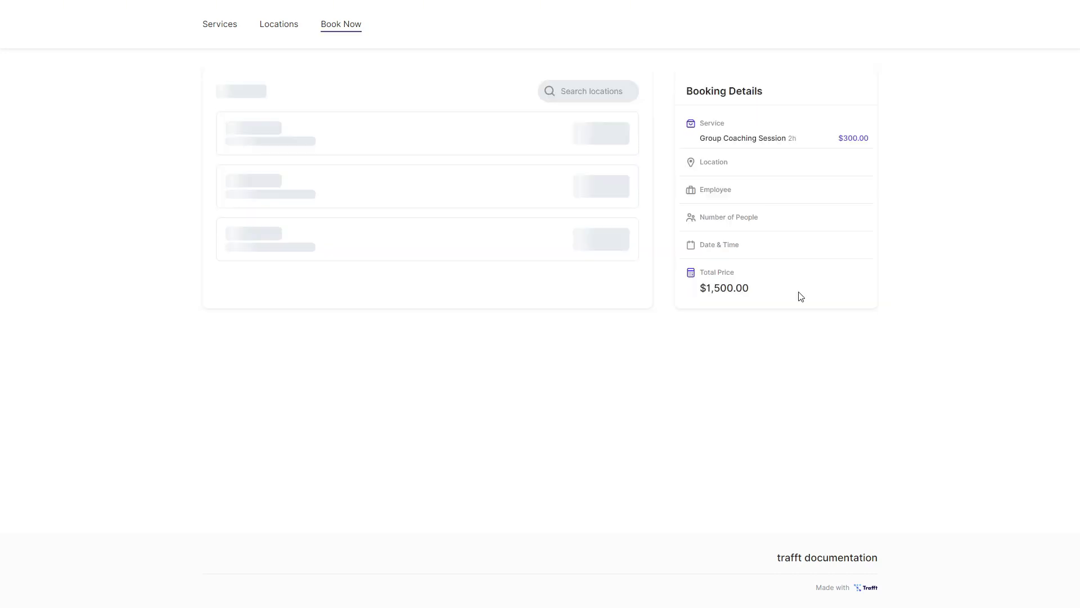
pyautogui.click(607, 138)
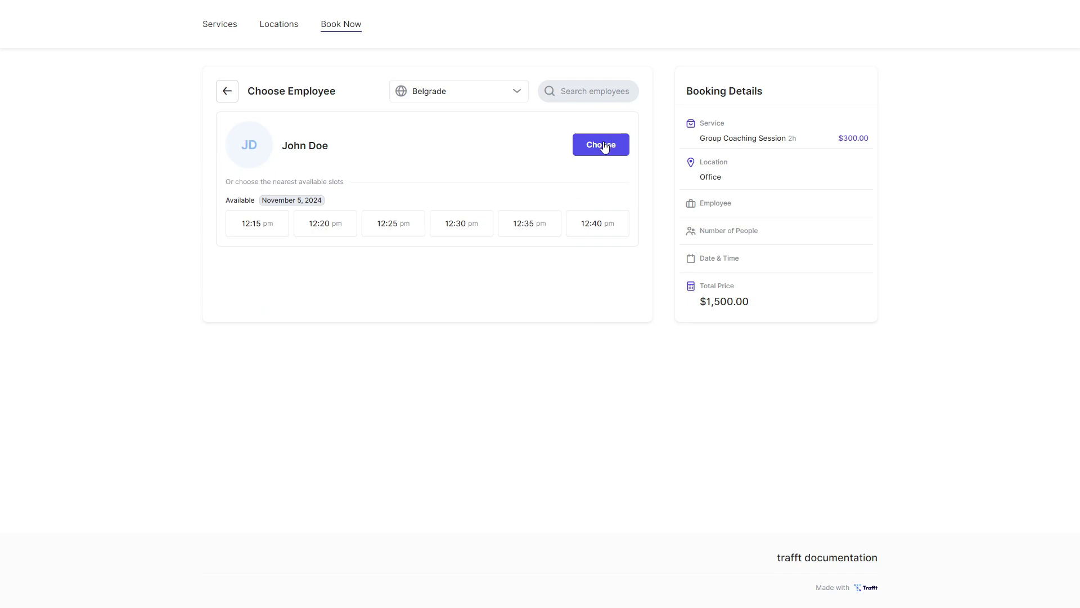
pyautogui.click(604, 147)
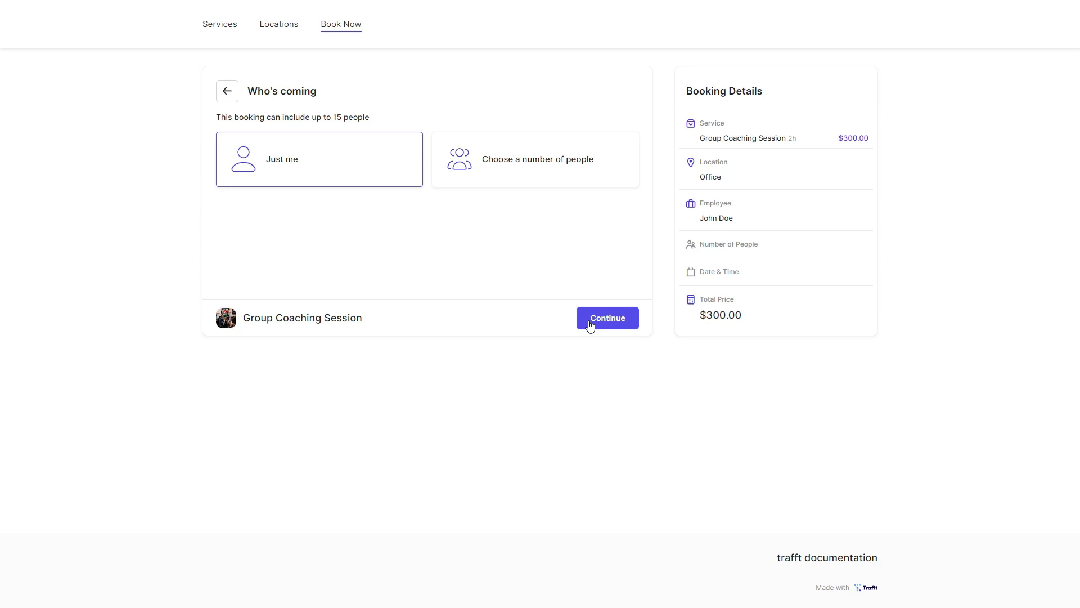
pyautogui.click(589, 325)
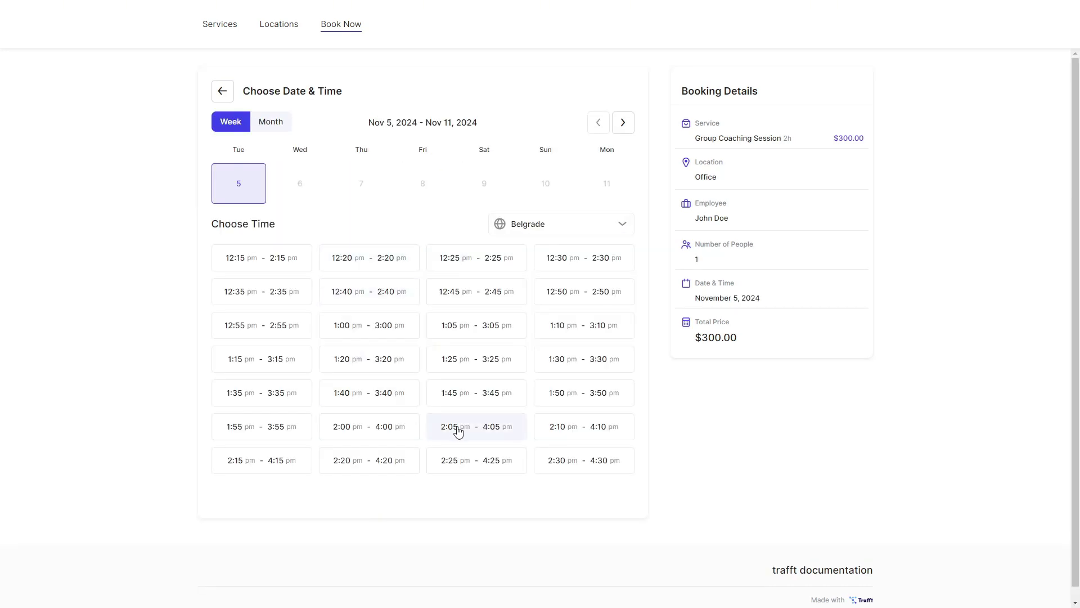
pyautogui.click(458, 431)
# Enter the customer's first name, last name and email, choose On-site payment, and book
pyautogui.click(289, 137)
pyautogui.write('John')
pyautogui.press('Tab')
pyautogui.write('Hancock')
pyautogui.press('Tab')
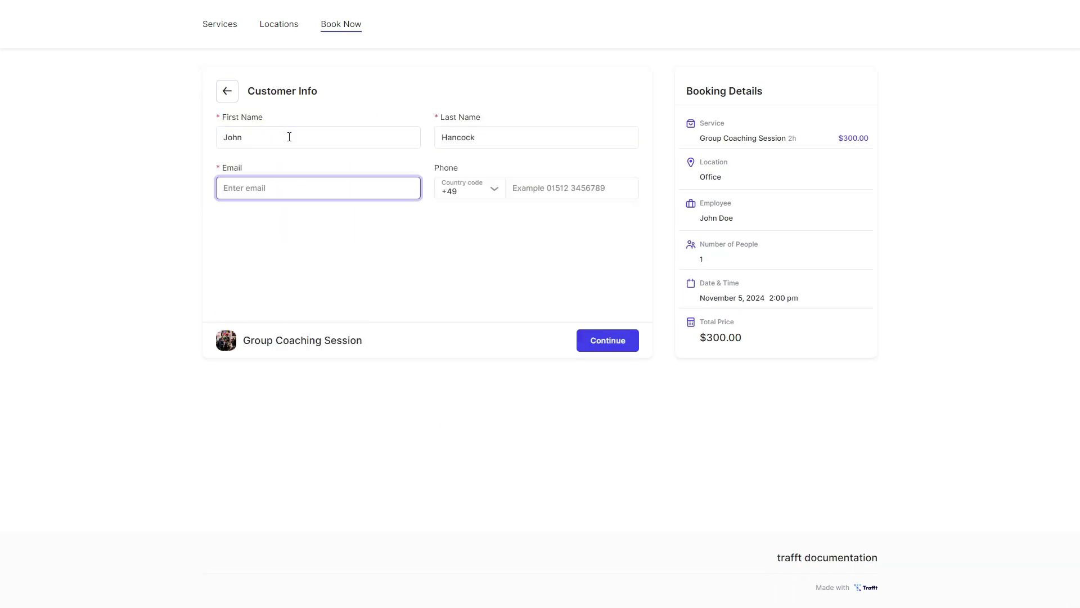
pyautogui.write('johnny@example.email.net')
pyautogui.click(597, 339)
pyautogui.click(374, 148)
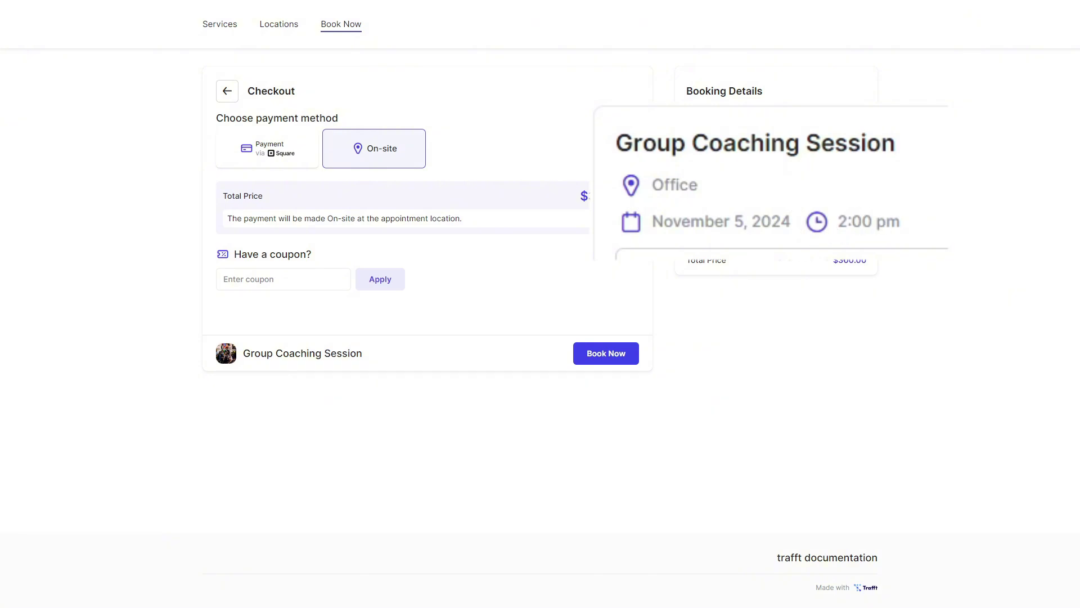
pyautogui.click(614, 358)
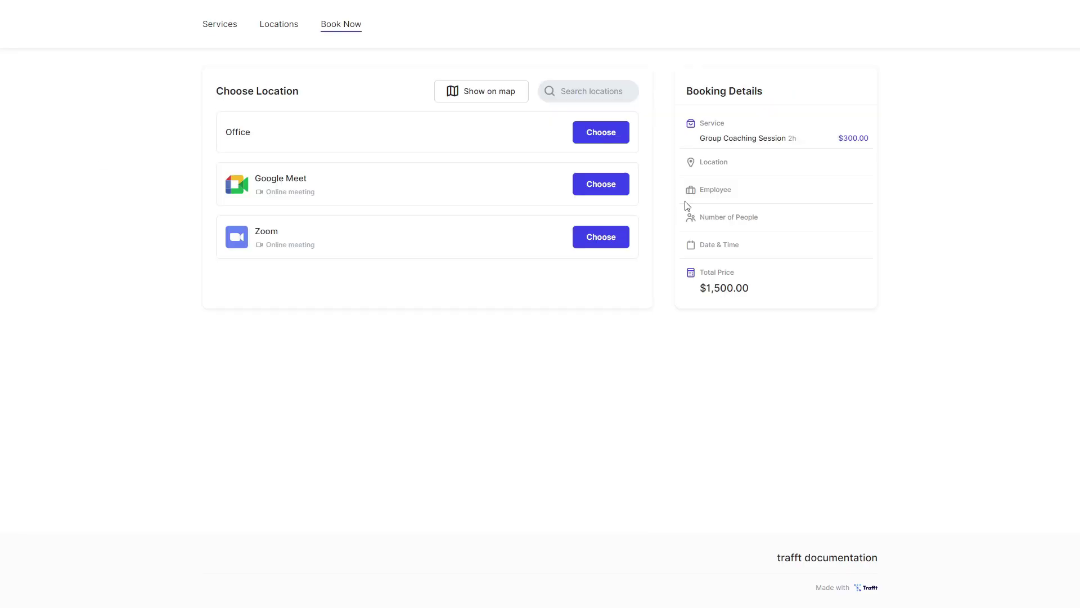
# Book again at Office with the employee for 4 people in the 2:00–4:00 pm slot
pyautogui.click(601, 130)
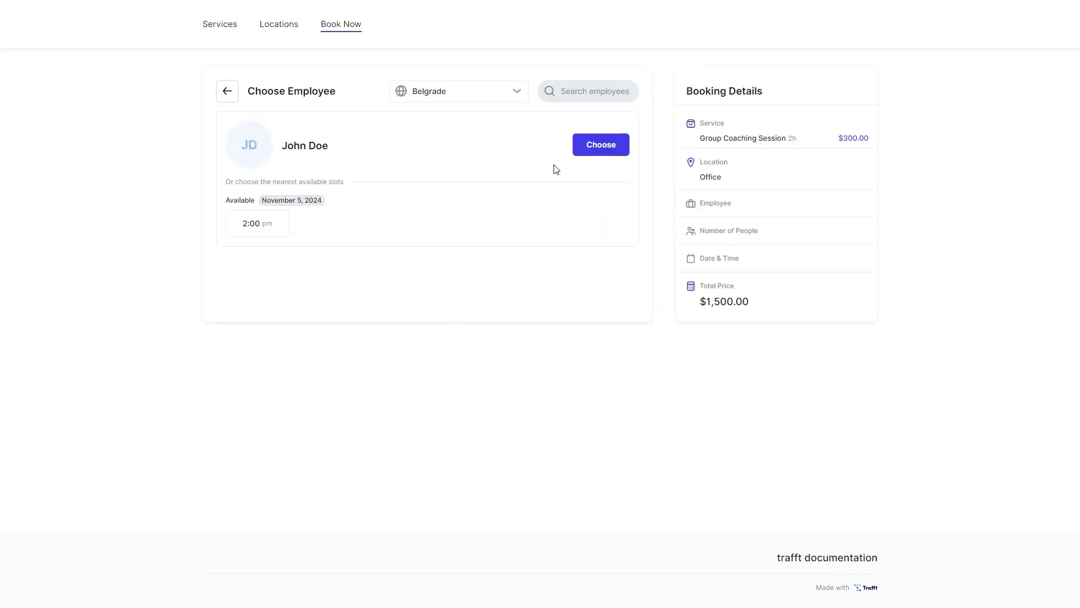
pyautogui.click(600, 145)
pyautogui.click(565, 208)
pyautogui.click(551, 196)
pyautogui.click(551, 195)
pyautogui.click(604, 317)
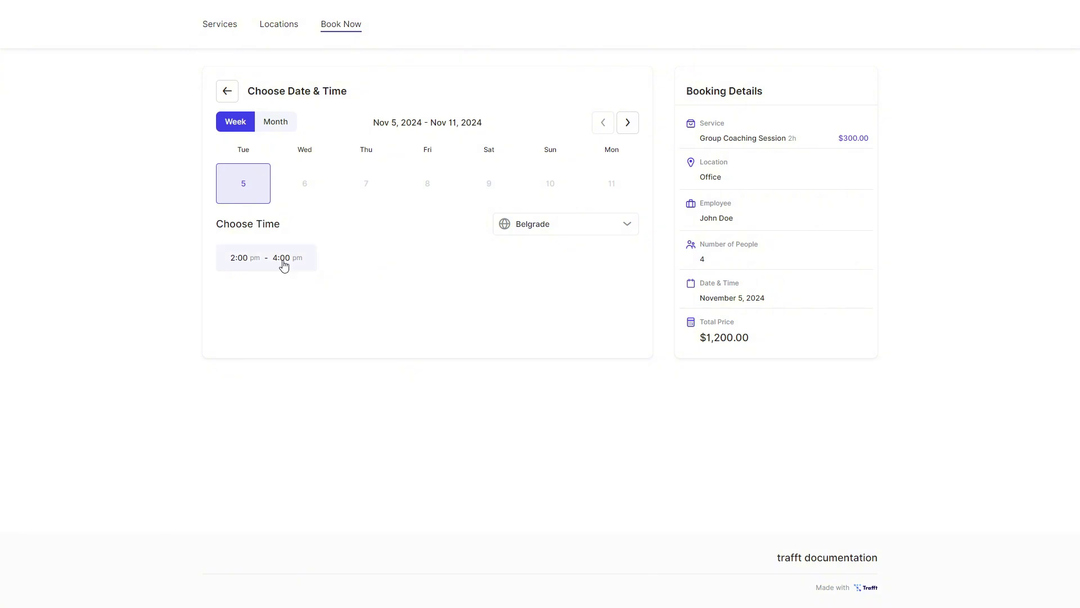
pyautogui.click(283, 265)
# Fill in the second customer's name and email and place the group booking
pyautogui.click(299, 147)
pyautogui.write('Joane')
pyautogui.press('Tab')
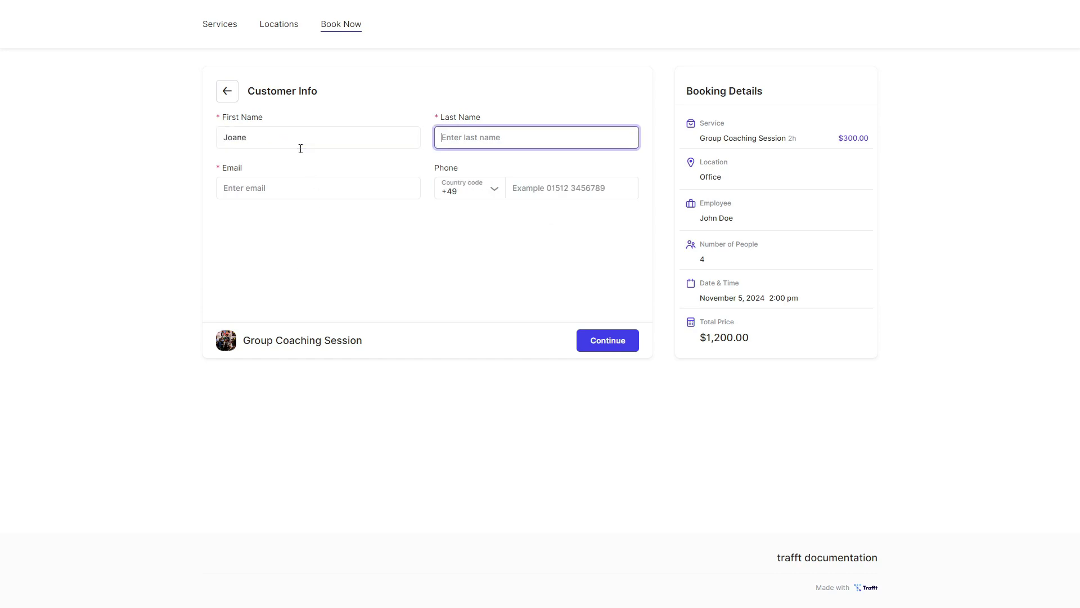
pyautogui.click(300, 149)
pyautogui.write('Doe')
pyautogui.press('Tab')
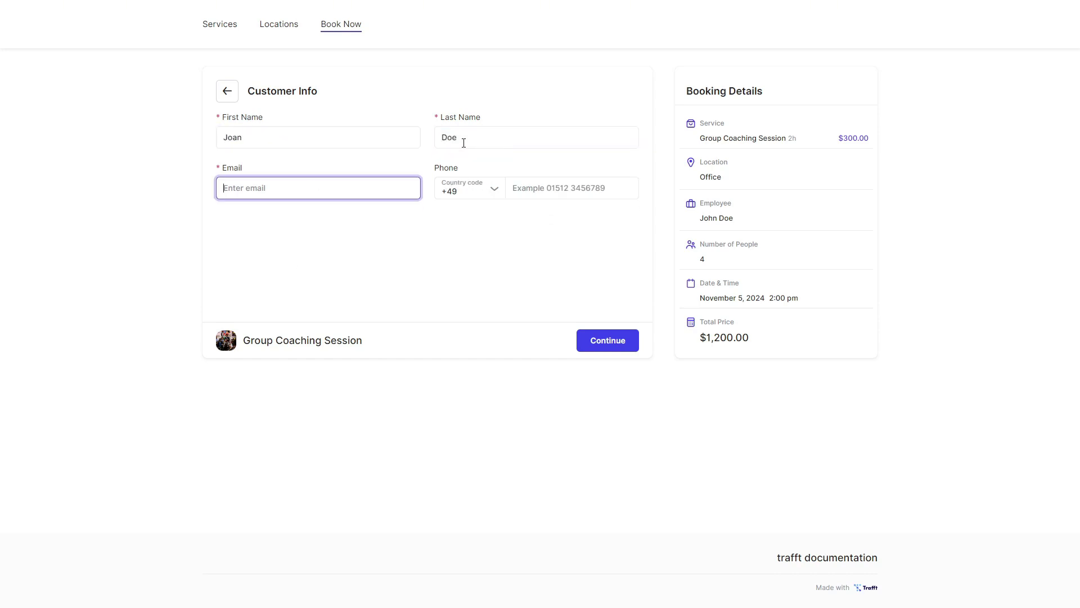
pyautogui.write('joan@example.emai')
pyautogui.write('l.com')
pyautogui.press('Return')
pyautogui.click(594, 356)
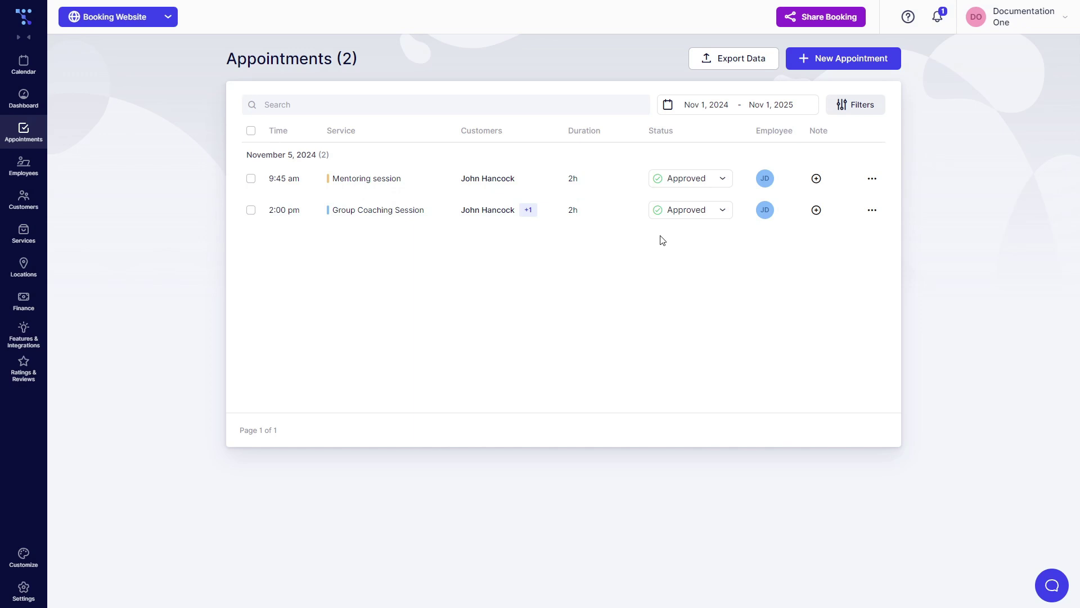
# Return to the booking site's Services page showing Group Coaching Session at 5–15 capacity, $300.00
pyautogui.click(524, 219)
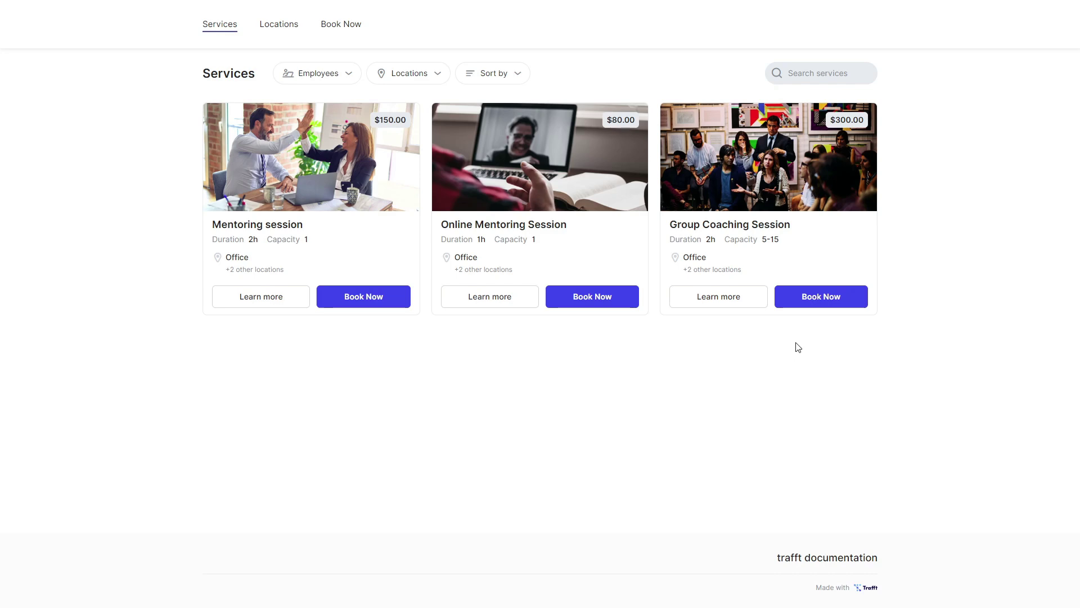
# Start a Group Coaching Session booking at Office with the employee and raise the group size
pyautogui.click(818, 304)
pyautogui.click(597, 129)
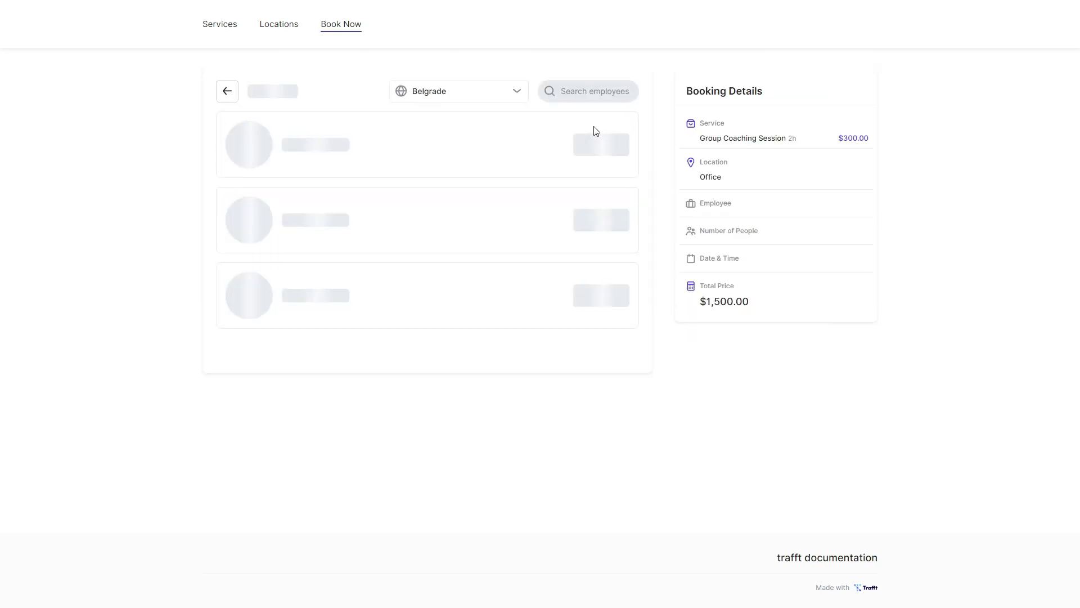
pyautogui.click(599, 146)
pyautogui.click(540, 166)
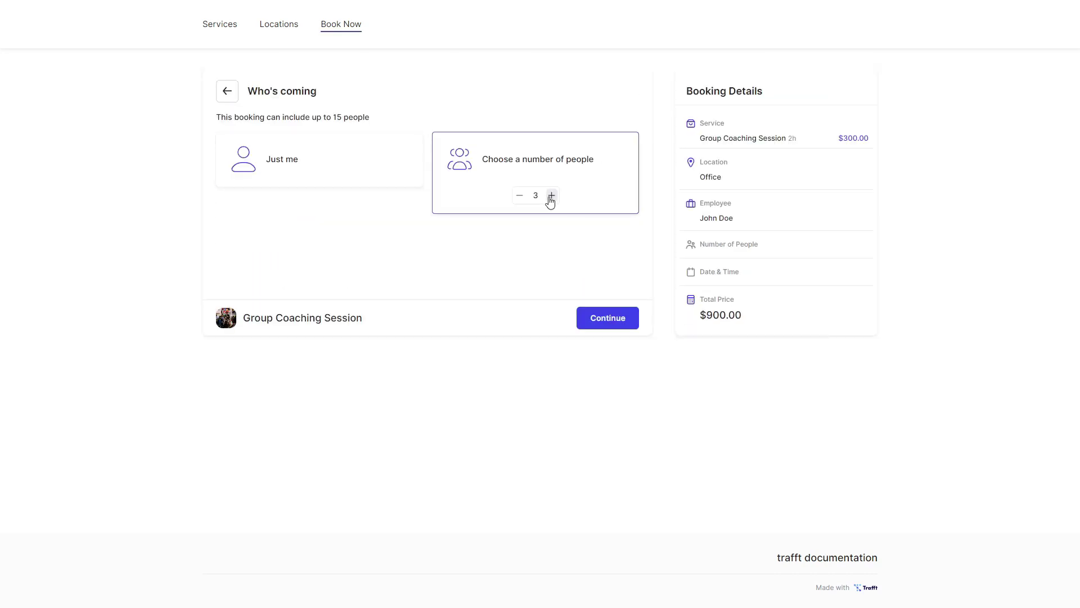
pyautogui.click(551, 196)
pyautogui.click(551, 195)
pyautogui.click(551, 195)
pyautogui.click(551, 195)
pyautogui.click(551, 195)
pyautogui.click(551, 195)
pyautogui.click(551, 196)
pyautogui.click(551, 195)
pyautogui.click(608, 319)
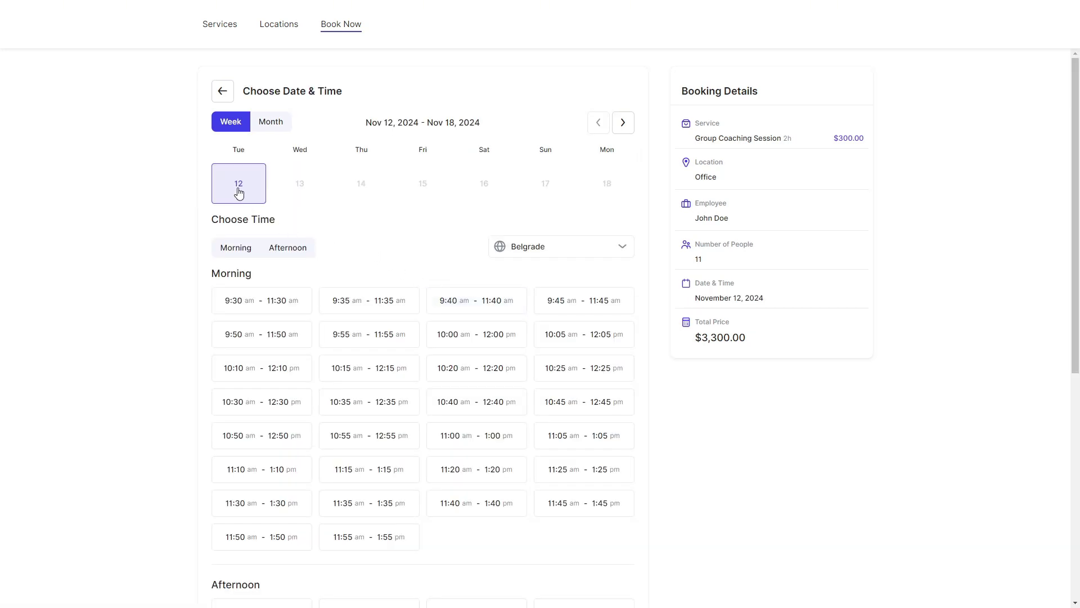
pyautogui.scroll(-7, 364, 231)
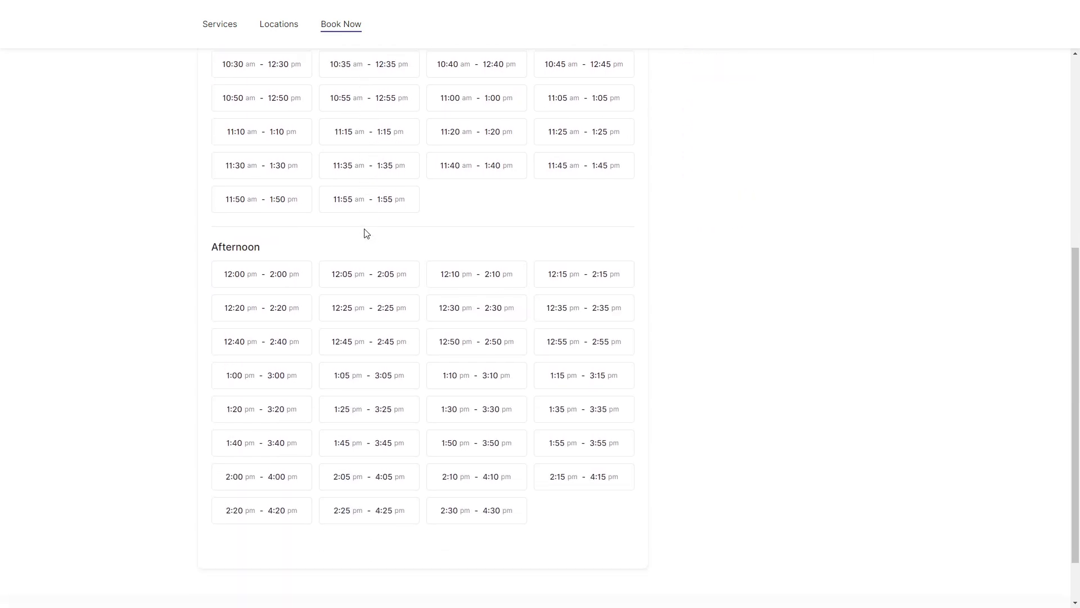
pyautogui.scroll(8, 366, 233)
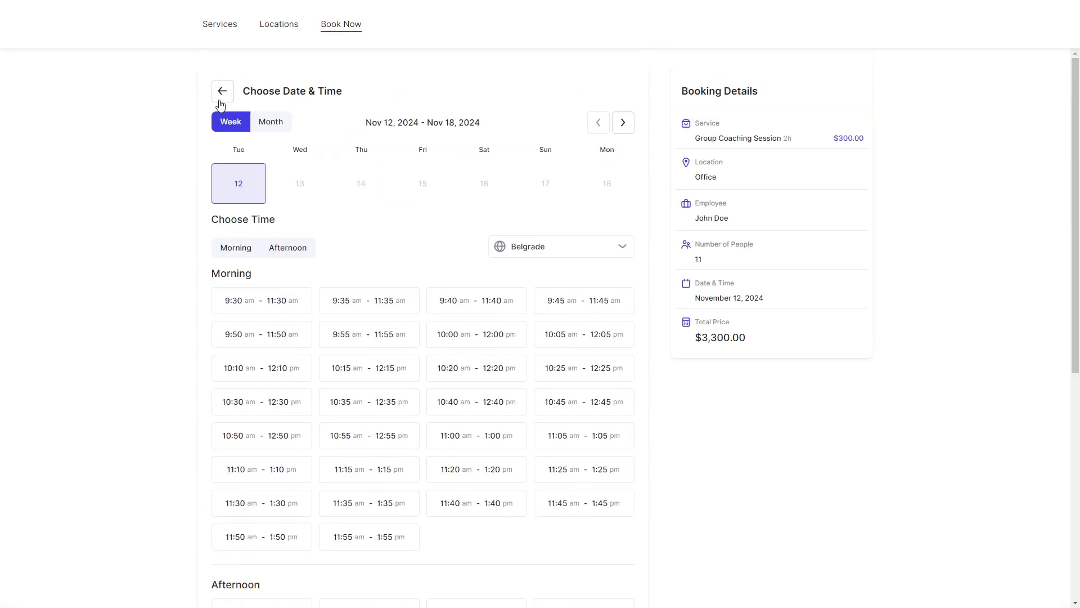
# Go back, set the group to 10 people, and pick the 2:00–4:00 pm slot
pyautogui.click(219, 90)
pyautogui.click(504, 171)
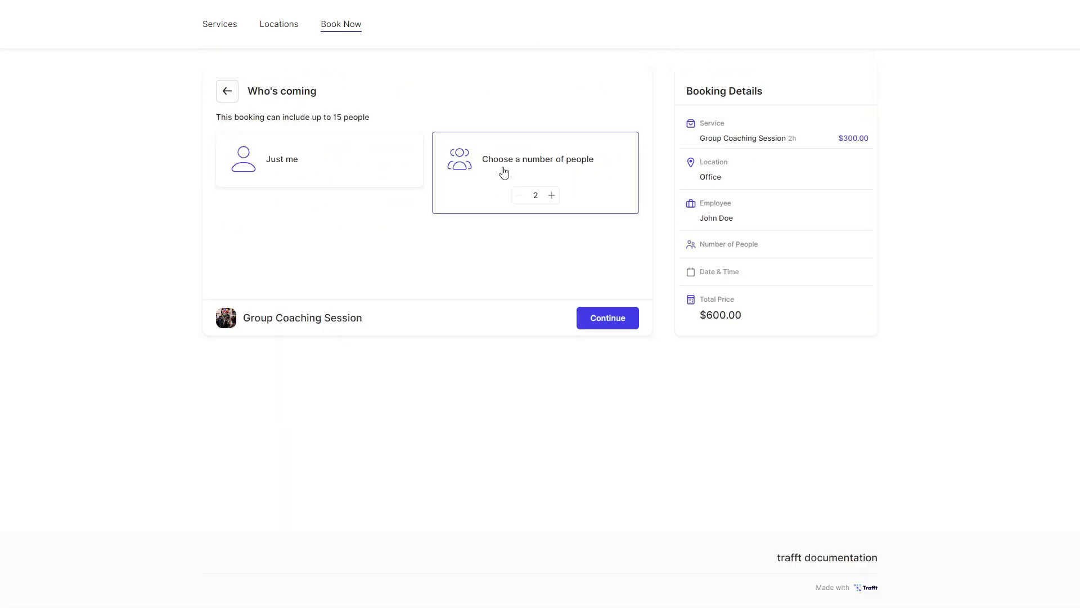
pyautogui.click(552, 196)
pyautogui.click(553, 197)
pyautogui.click(552, 197)
pyautogui.click(553, 196)
pyautogui.click(552, 196)
pyautogui.click(552, 196)
pyautogui.click(552, 196)
pyautogui.click(551, 195)
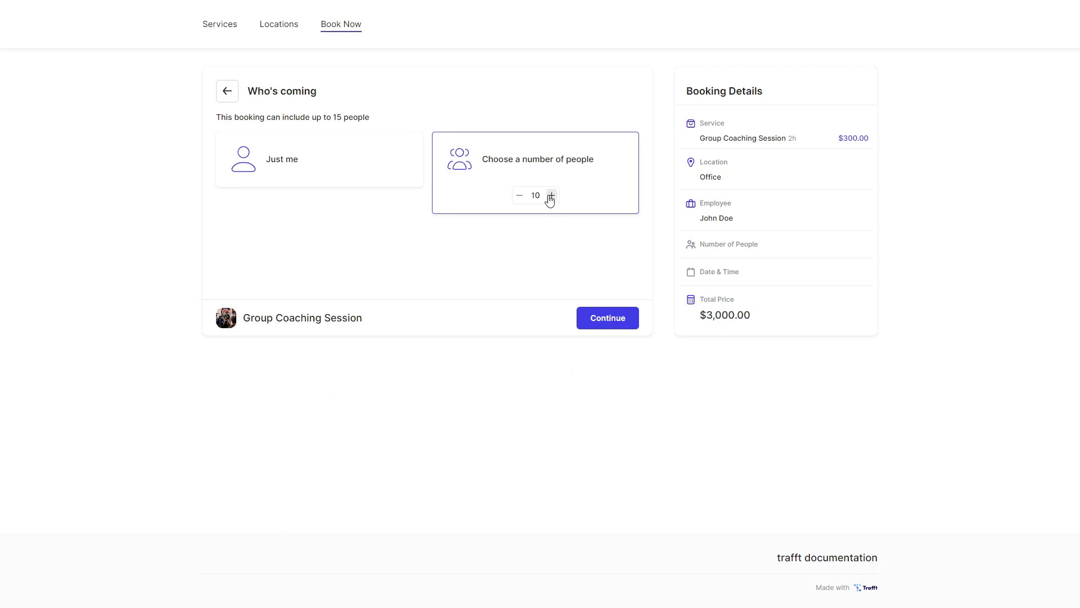
pyautogui.click(615, 318)
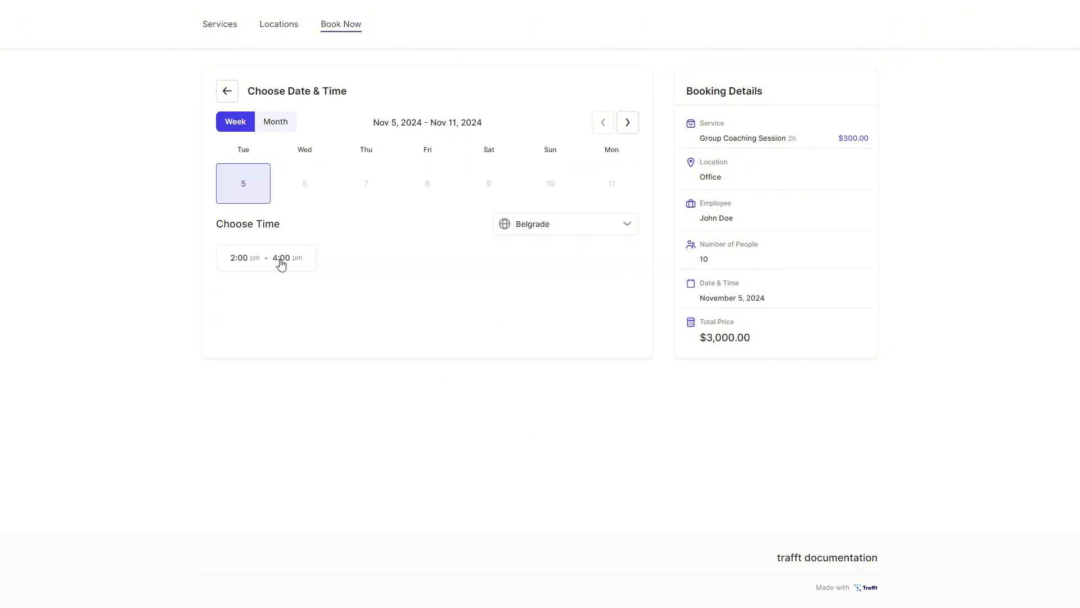
pyautogui.click(309, 267)
# Enter the customer's name and email and place the 10-person, $3,000.00 booking
pyautogui.click(280, 137)
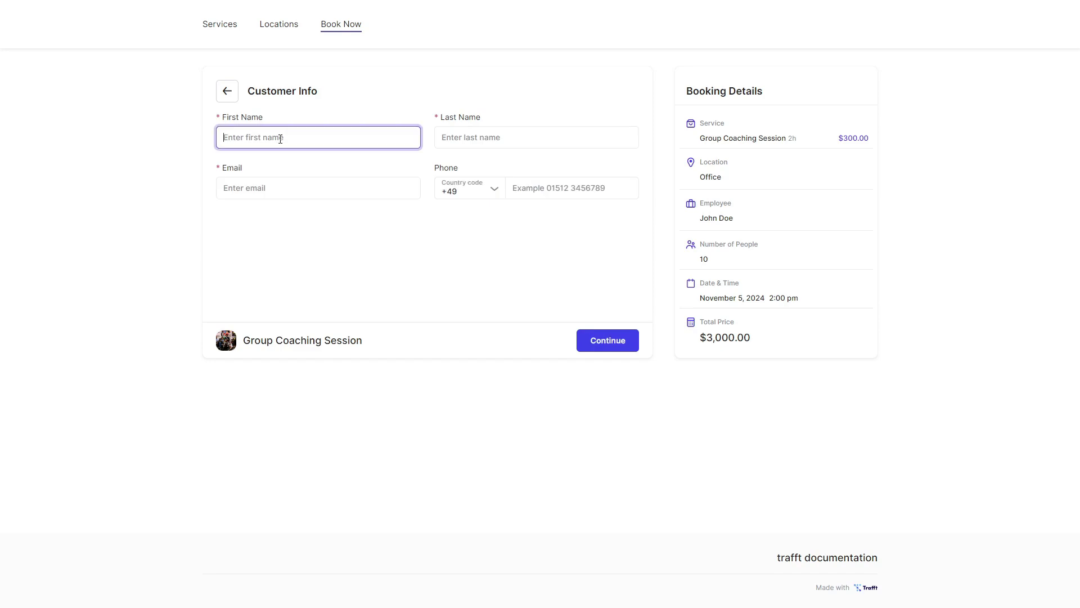
pyautogui.press('Tab')
pyautogui.press('Tab')
pyautogui.write('mark.watson@example.com')
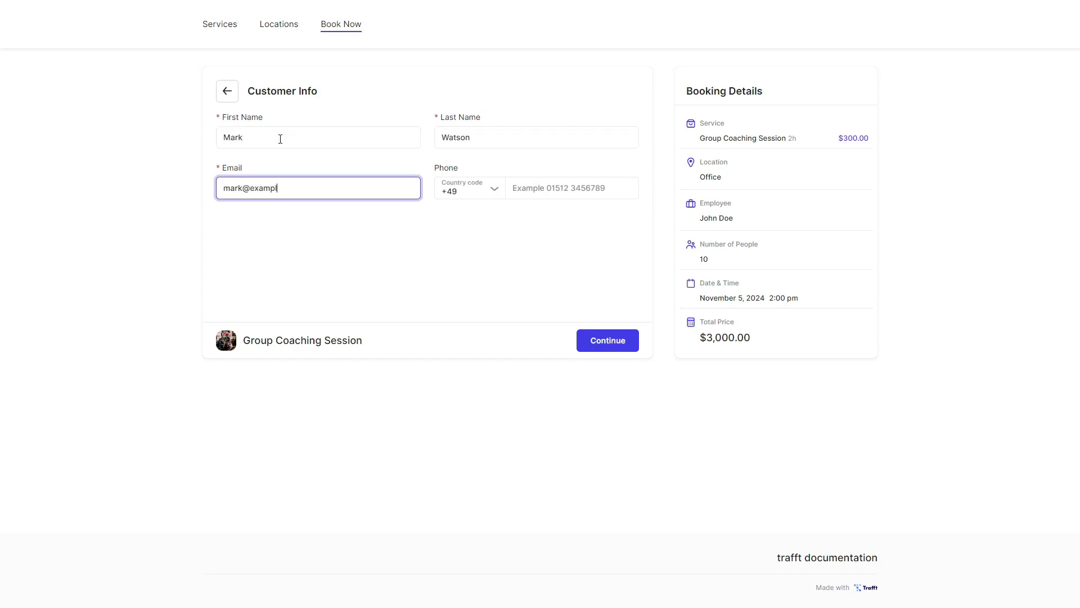
pyautogui.click(607, 340)
pyautogui.click(620, 354)
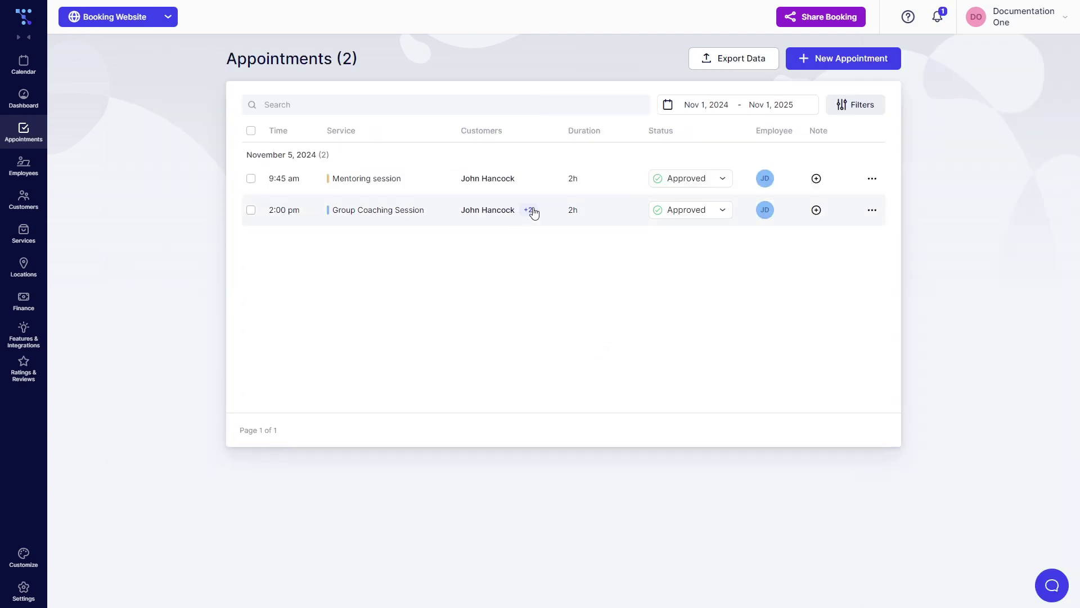
# Check the 2:00 pm group appointment's three customers, then go to Settings > Users & Roles
pyautogui.click(534, 211)
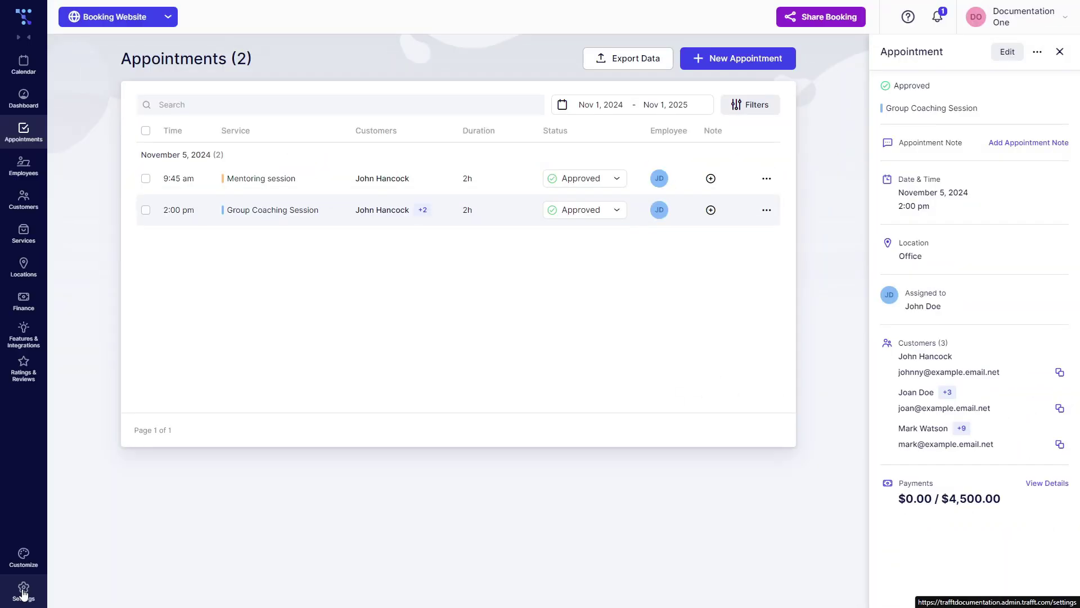
pyautogui.click(22, 589)
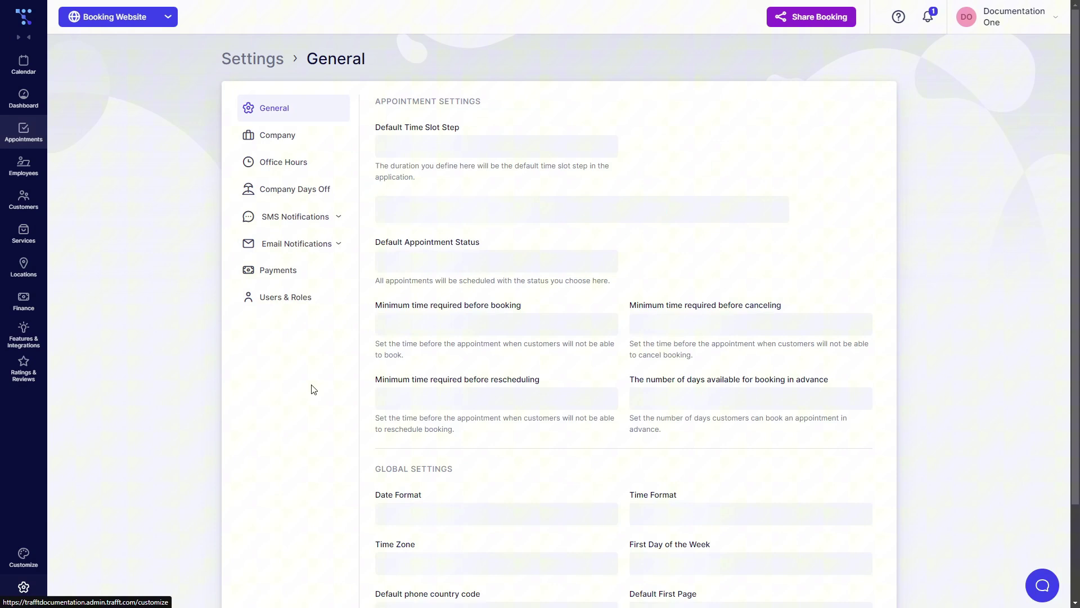
pyautogui.click(304, 301)
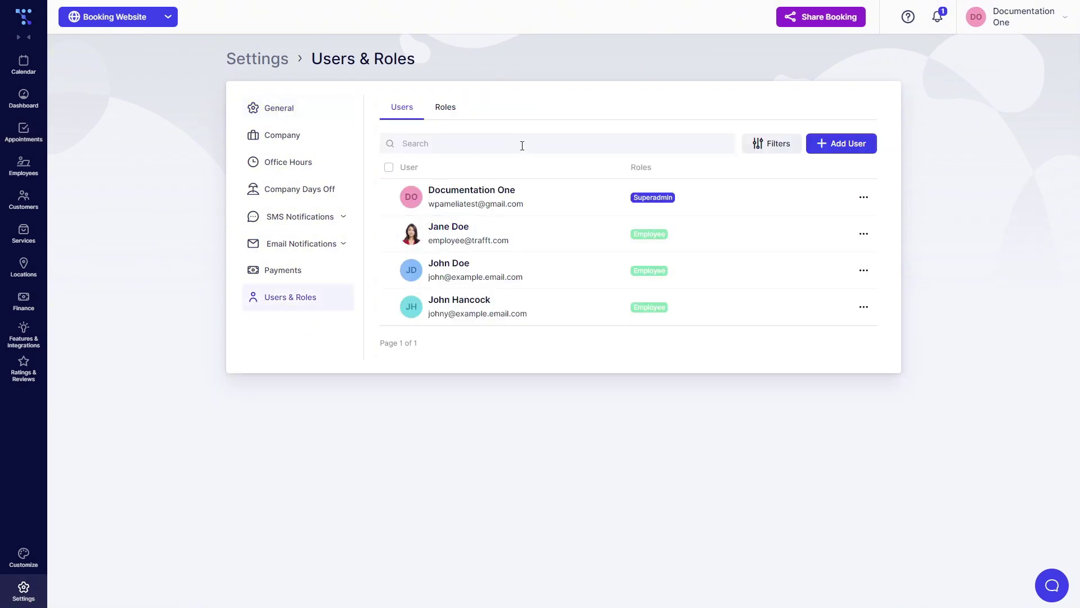
# Edit the Superadmin role from the Roles tab and scroll to its booking permissions
pyautogui.click(442, 110)
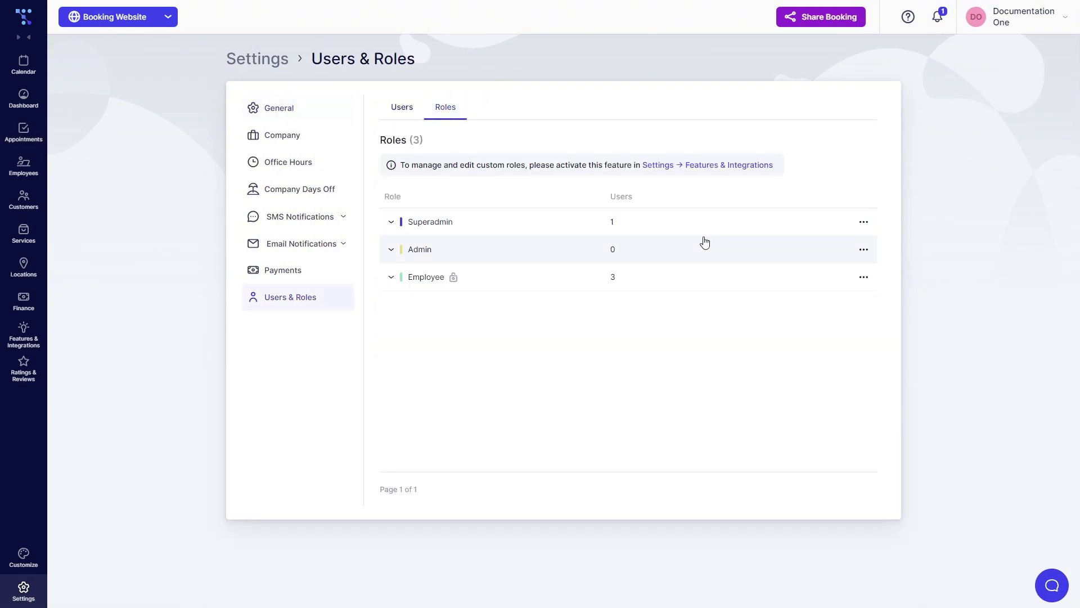
pyautogui.click(865, 223)
pyautogui.click(840, 247)
pyautogui.scroll(-5, 292, 288)
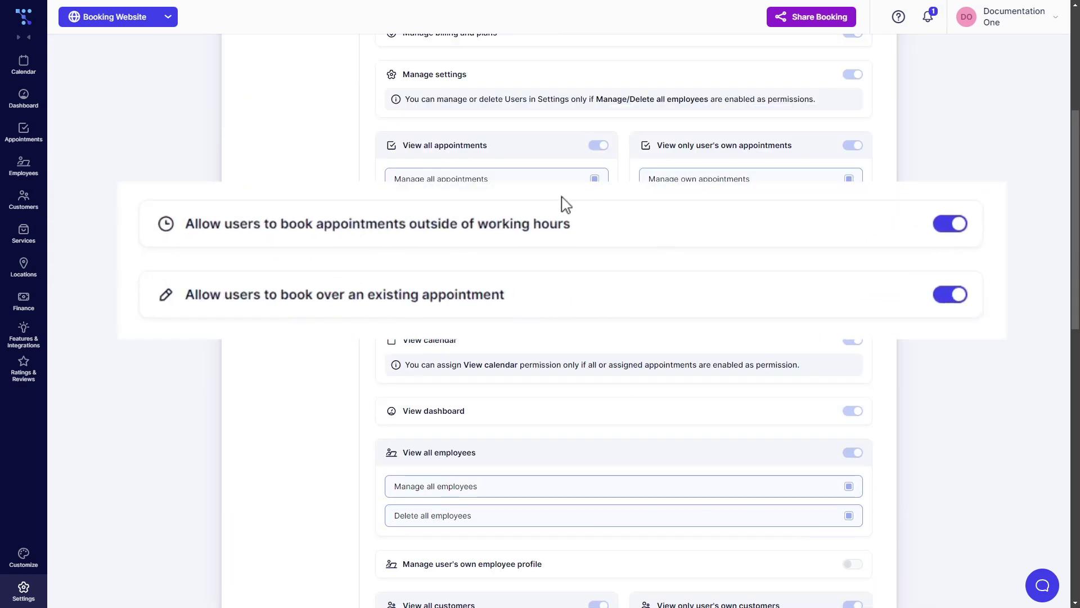
# Edit the 2:00 pm Group Coaching Session appointment and add another customer to it
pyautogui.click(24, 130)
pyautogui.click(871, 210)
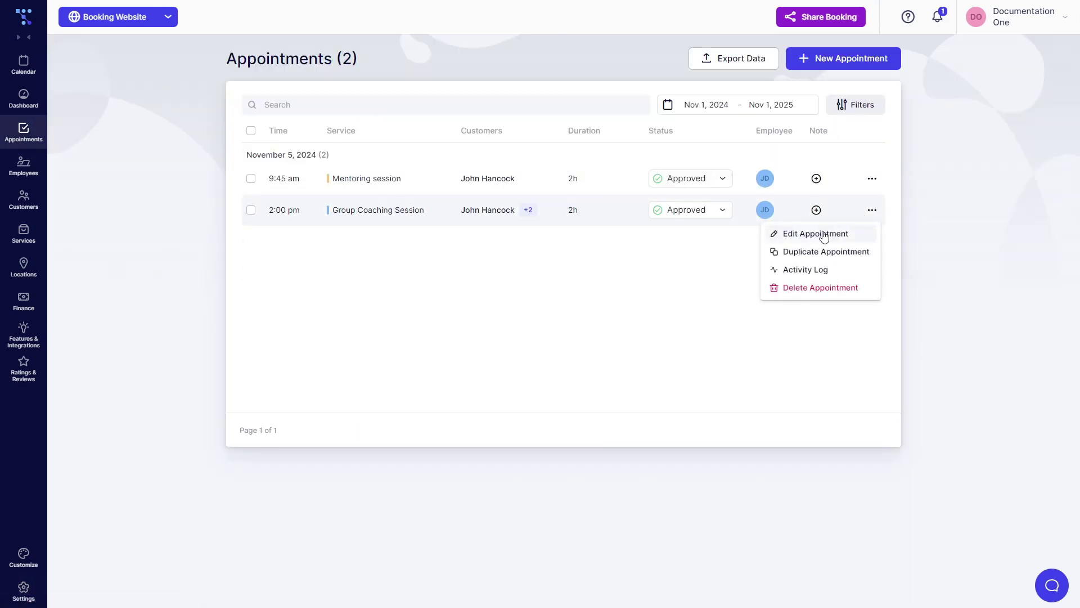
pyautogui.click(813, 232)
pyautogui.click(483, 324)
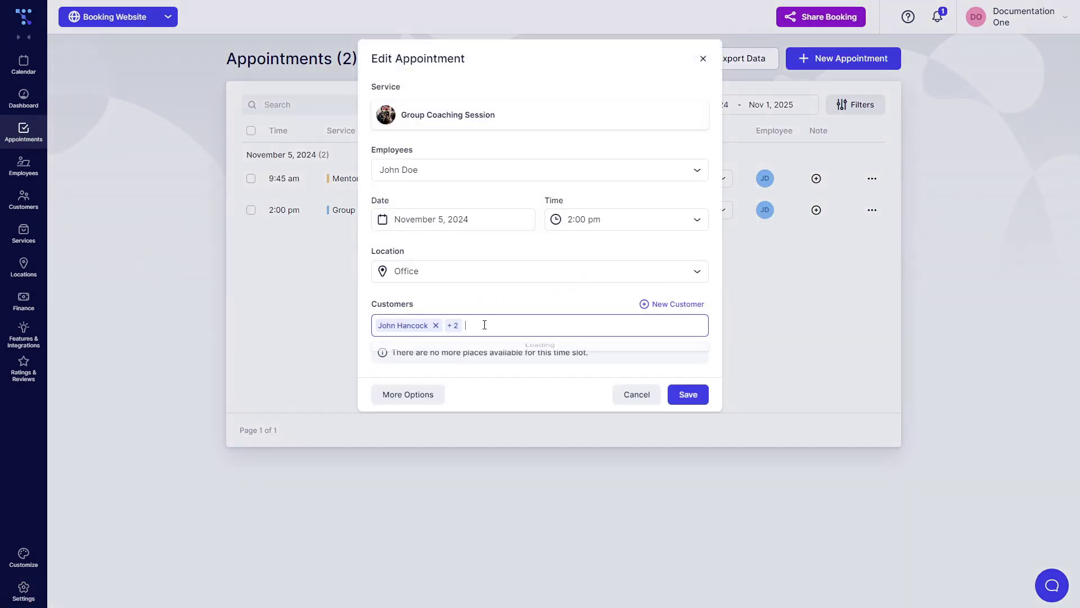
pyautogui.click(439, 350)
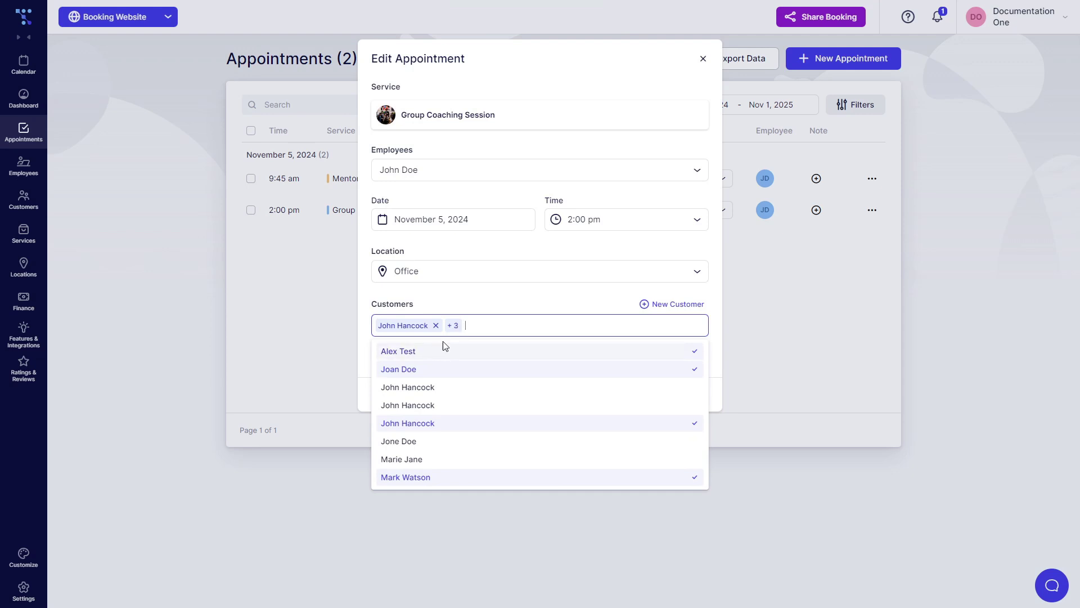
pyautogui.click(508, 287)
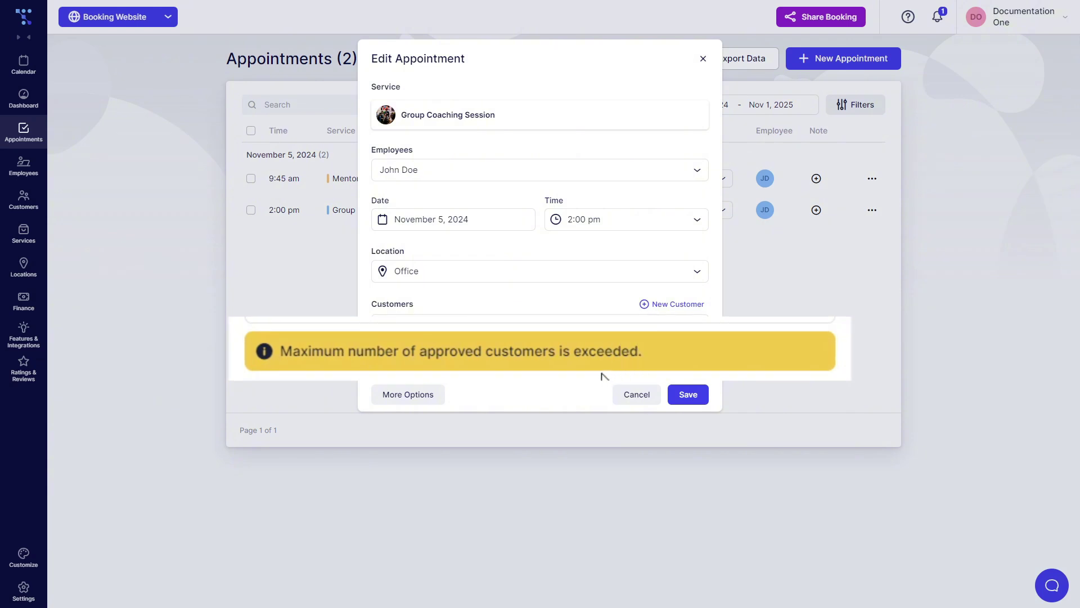
# Save the appointment despite the capacity warning, review its details, and return to Superadmin permissions
pyautogui.click(689, 398)
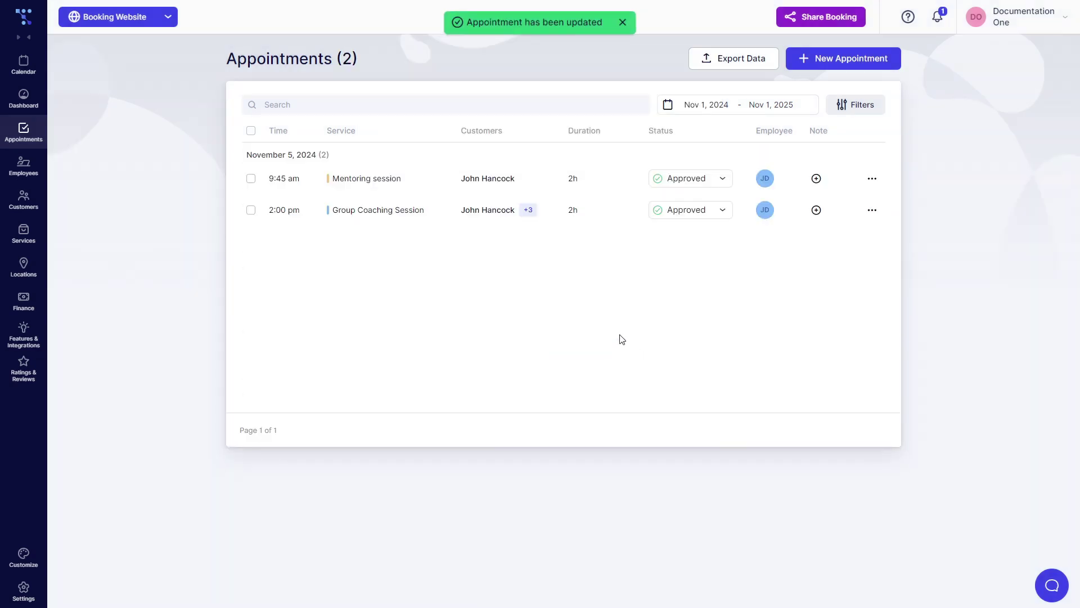
pyautogui.click(535, 213)
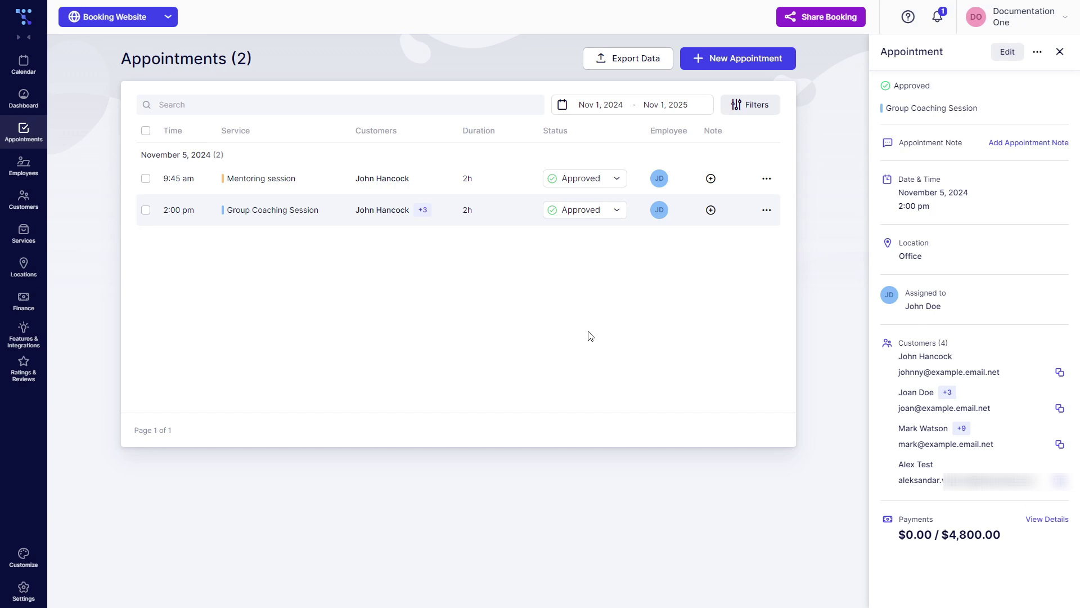
pyautogui.click(24, 588)
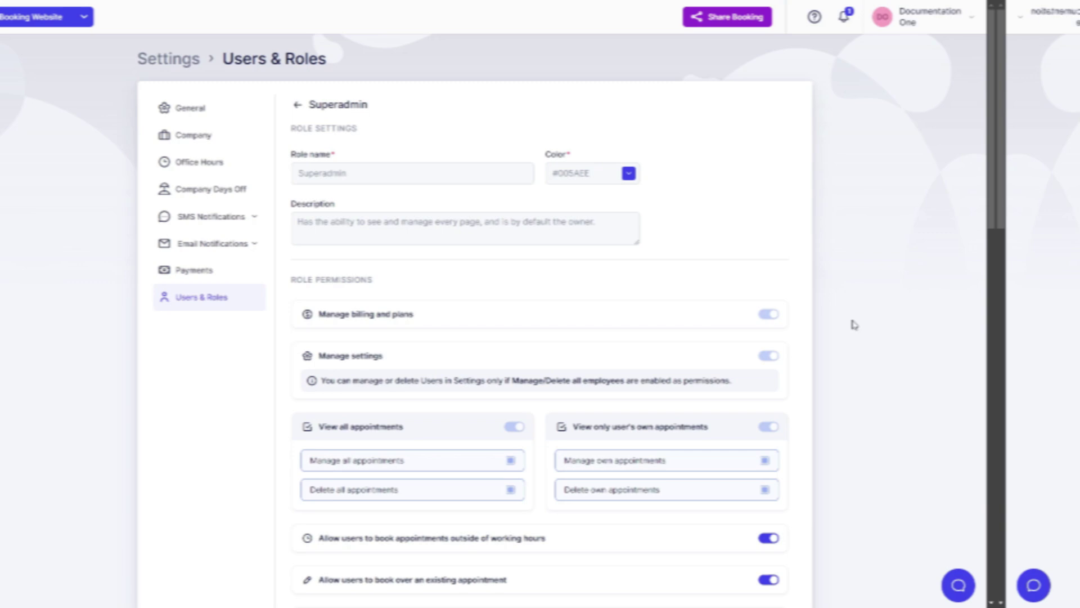
# Scroll through the Superadmin role permissions list
pyautogui.scroll(-5, 854, 324)
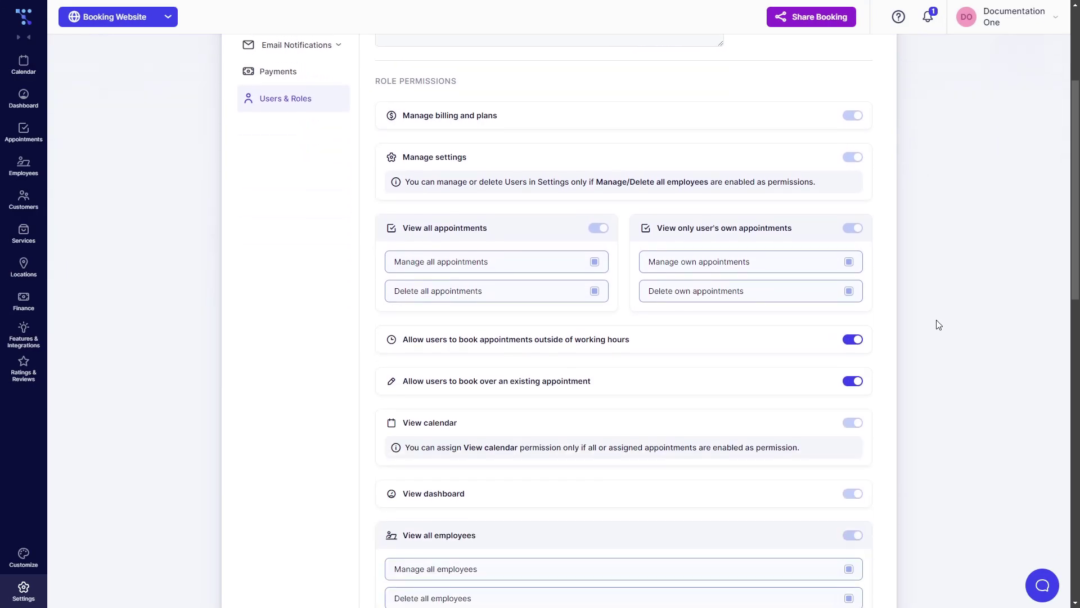
pyautogui.scroll(5, 930, 293)
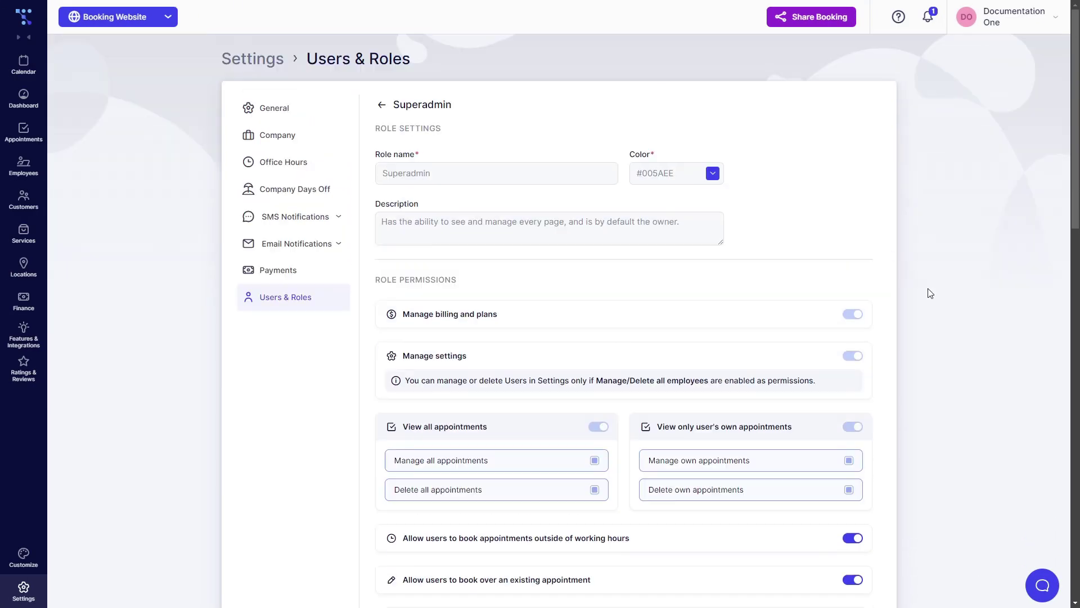
pyautogui.scroll(-4, 934, 303)
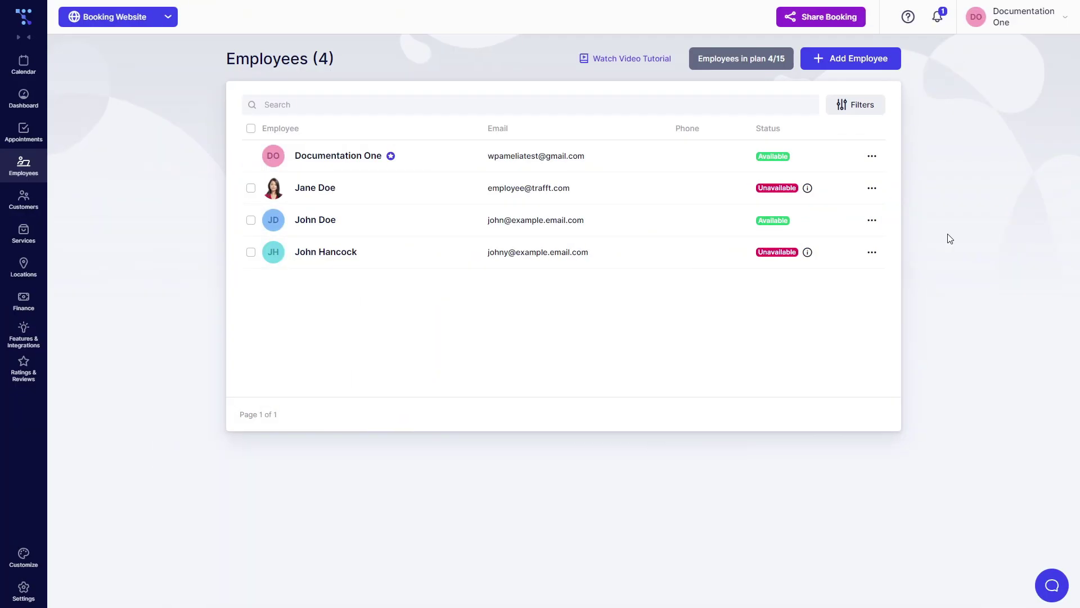
# In the employee's Assigned Services, set Group Coaching Session capacity to 2–20 and save
pyautogui.click(873, 222)
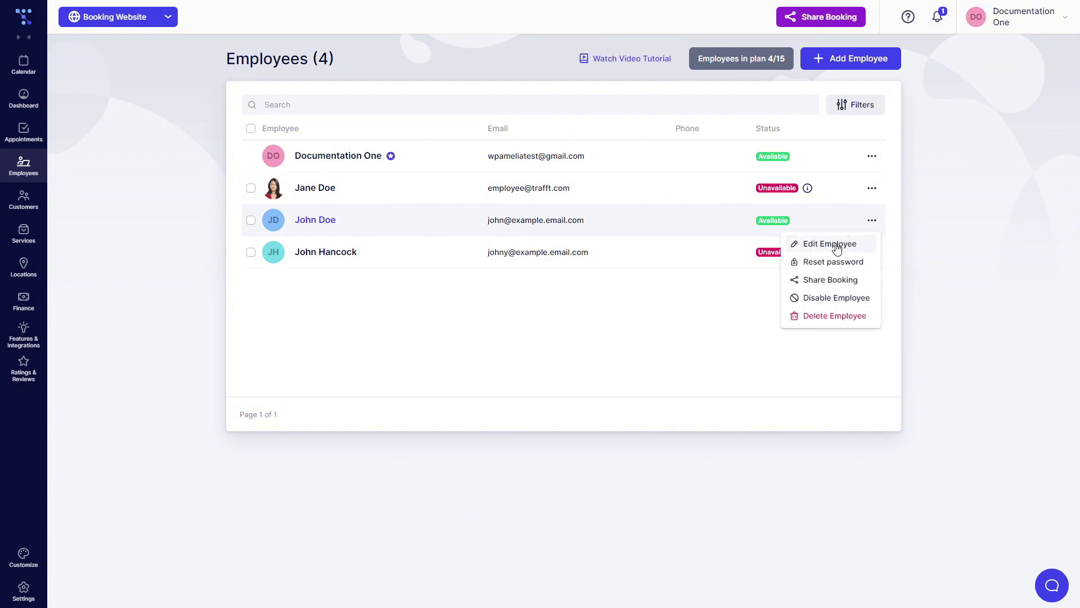
pyautogui.click(837, 247)
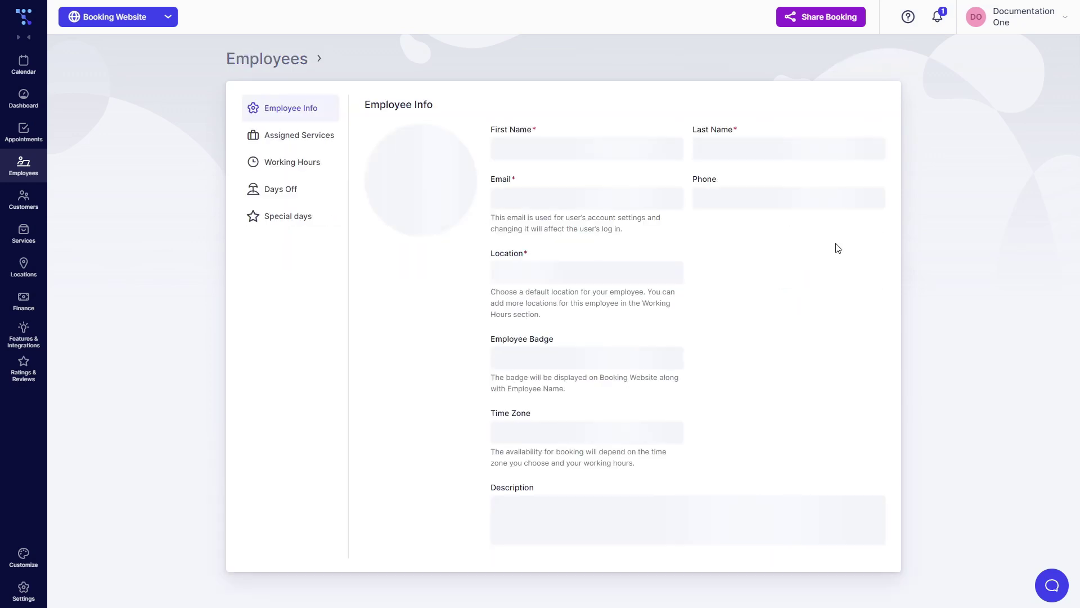
pyautogui.click(302, 136)
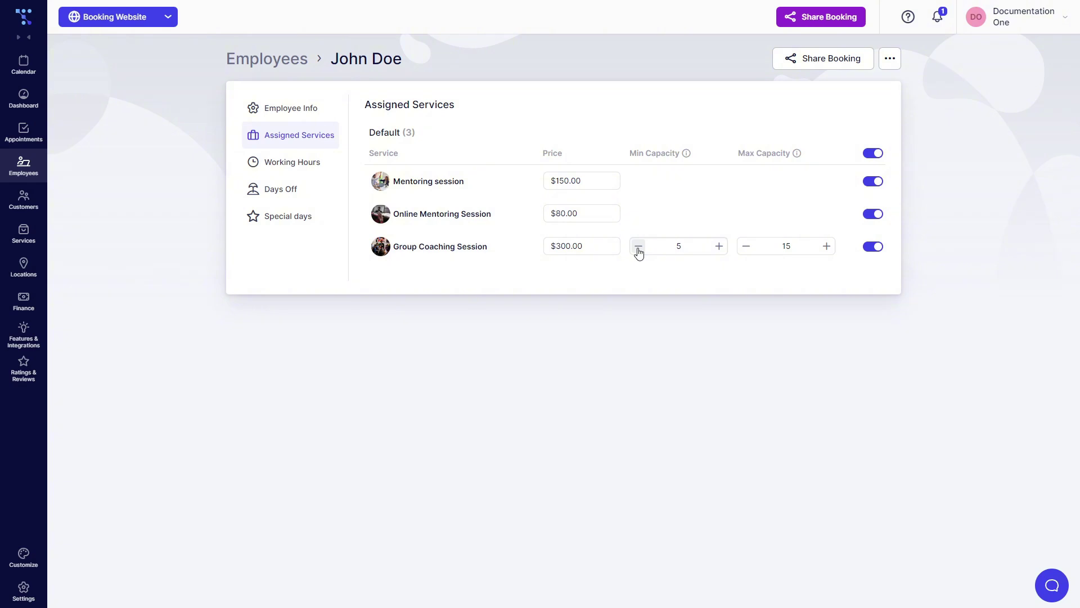
pyautogui.click(639, 251)
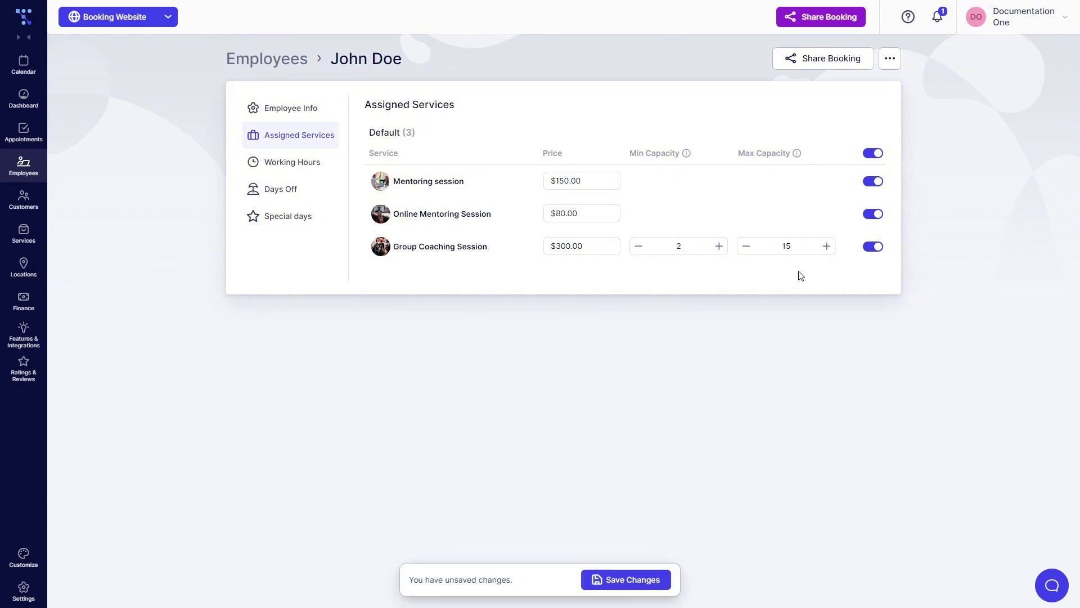
pyautogui.click(817, 247)
pyautogui.write('20')
pyautogui.click(761, 351)
pyautogui.click(651, 578)
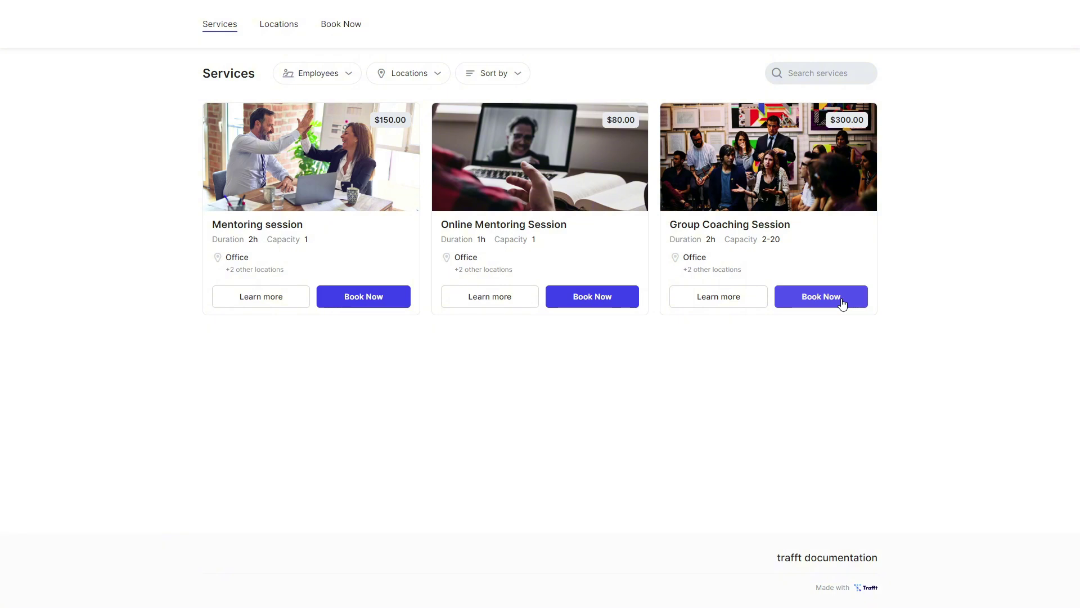
# Book the Group Coaching Session at Office with the employee for one person at 2:00 pm
pyautogui.click(842, 304)
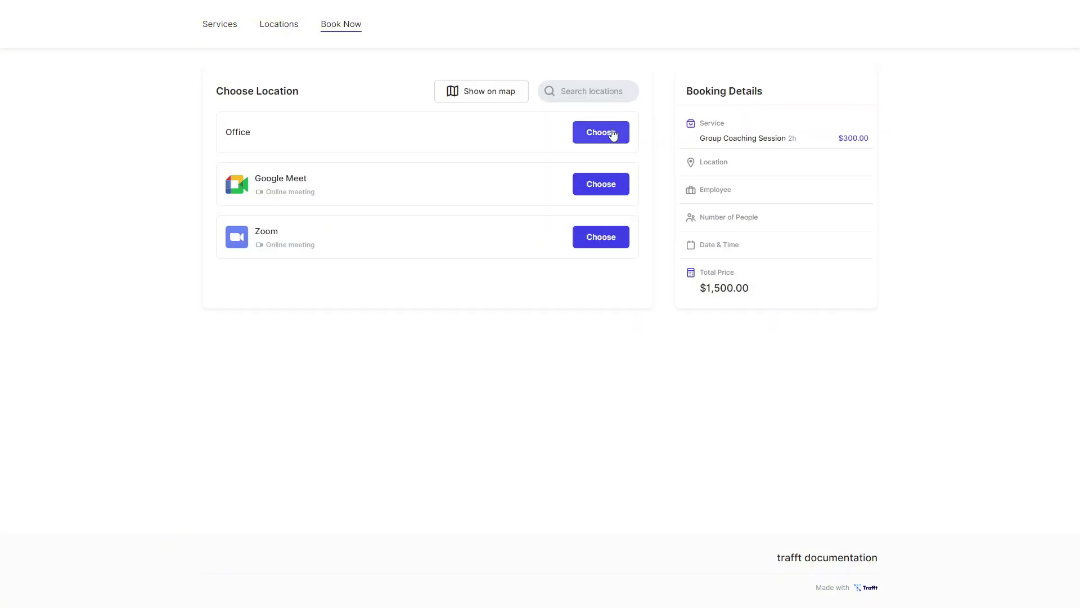
pyautogui.click(613, 134)
pyautogui.click(600, 144)
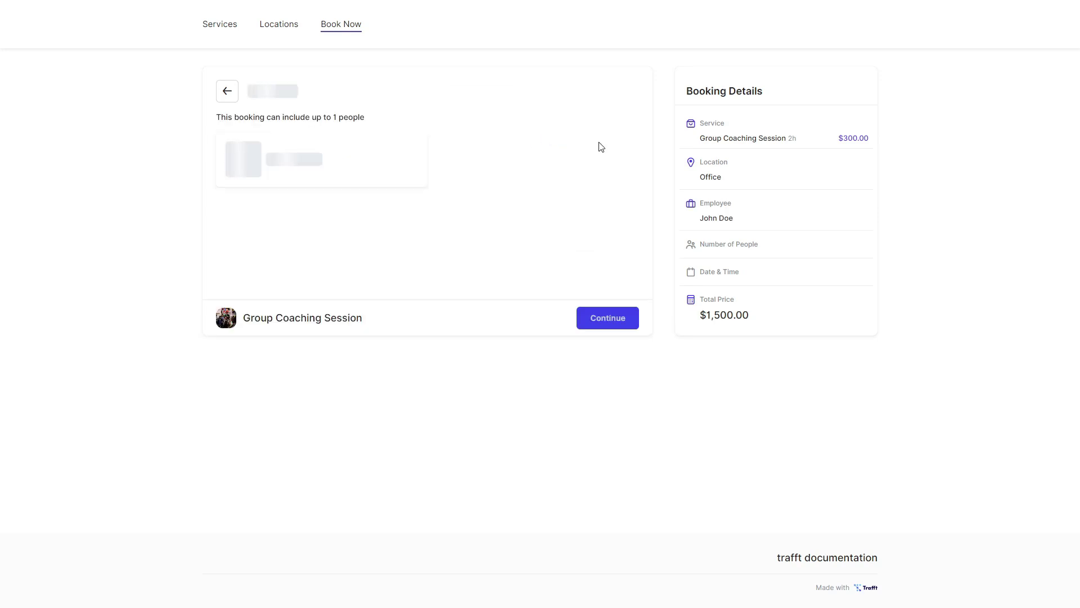
pyautogui.click(611, 324)
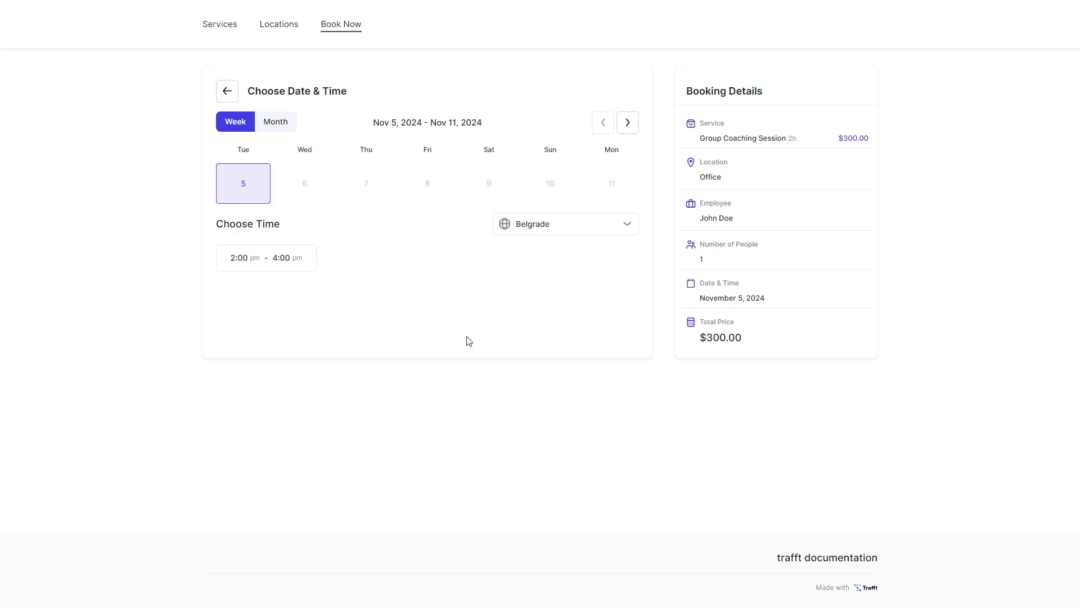
pyautogui.click(265, 258)
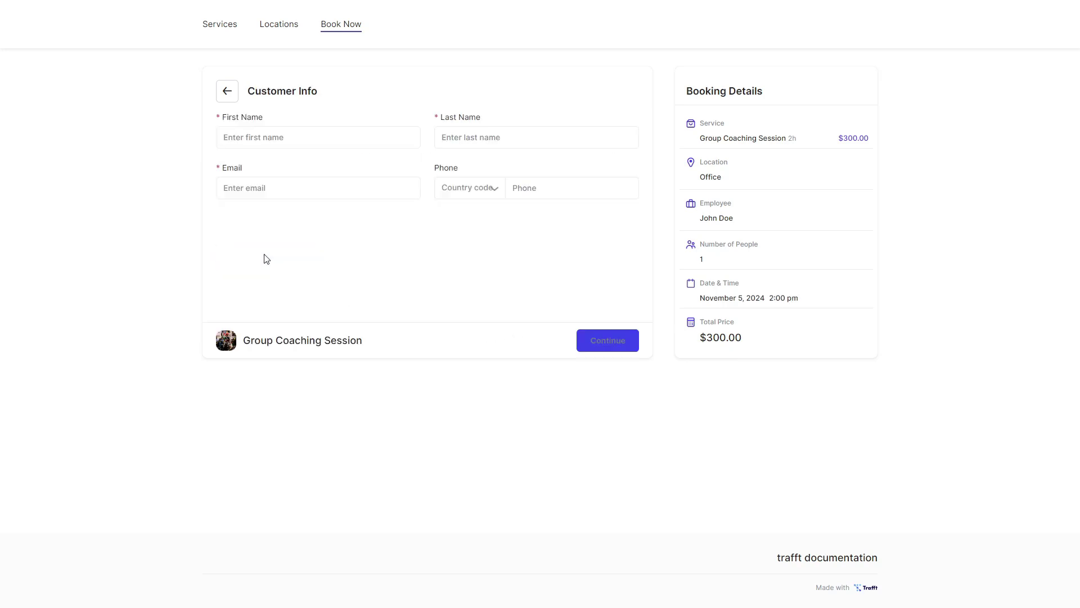
# Enter the customer's first name, last name and e-mail, then confirm with on-site payment
pyautogui.click(287, 145)
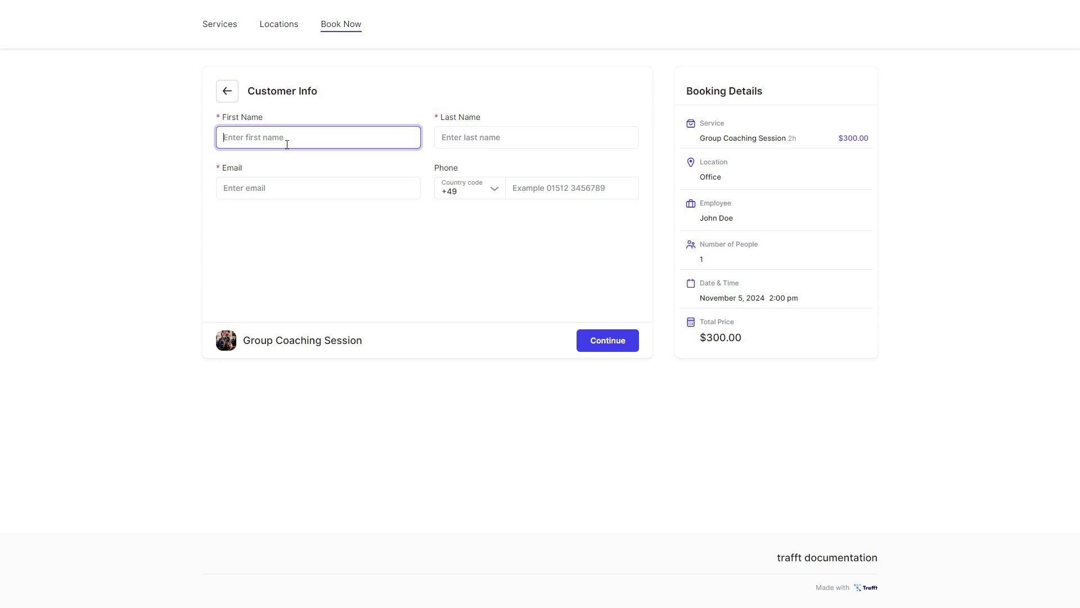
pyautogui.write('Jane')
pyautogui.press('Tab')
pyautogui.write('Doe')
pyautogui.press('Tab')
pyautogui.write('jane@example.email.')
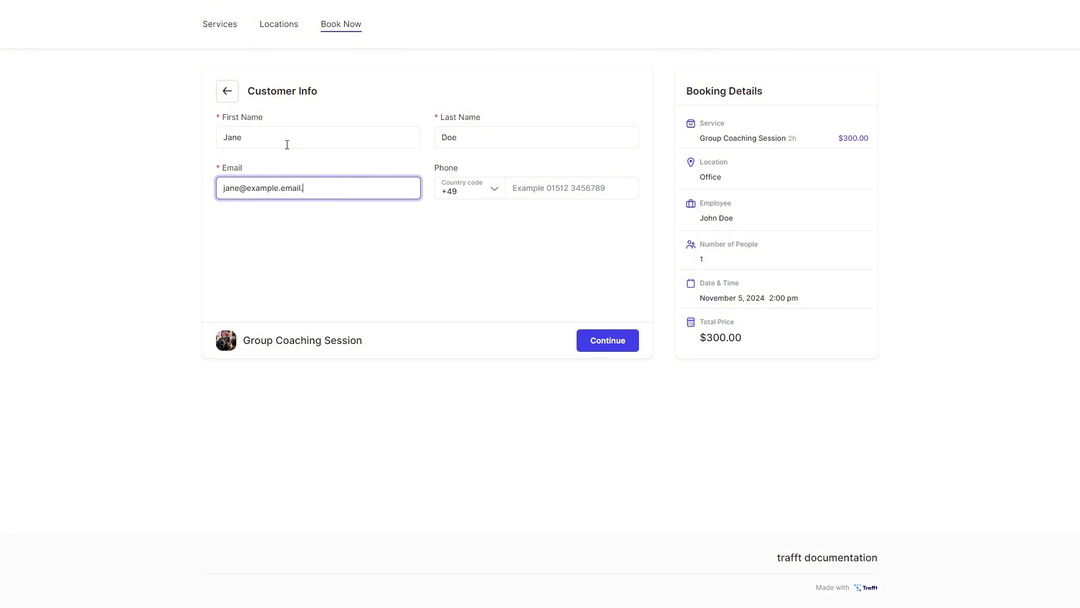
pyautogui.write('com')
pyautogui.click(608, 341)
pyautogui.click(606, 352)
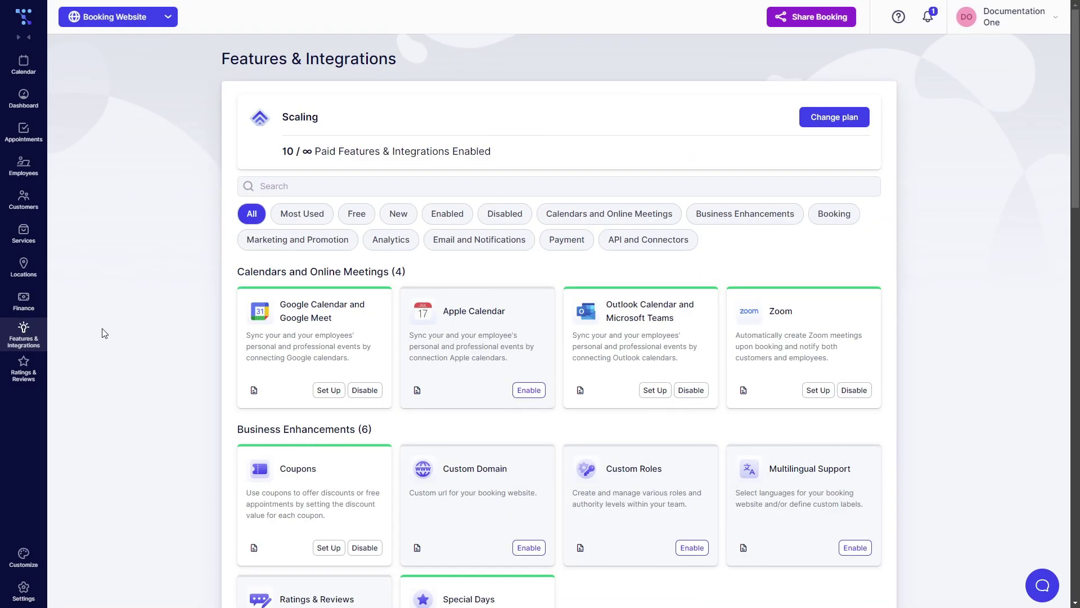
# Switch off Enable Group Bookings in Group Booking settings, save, and open the employee's actions
pyautogui.scroll(-10, 106, 332)
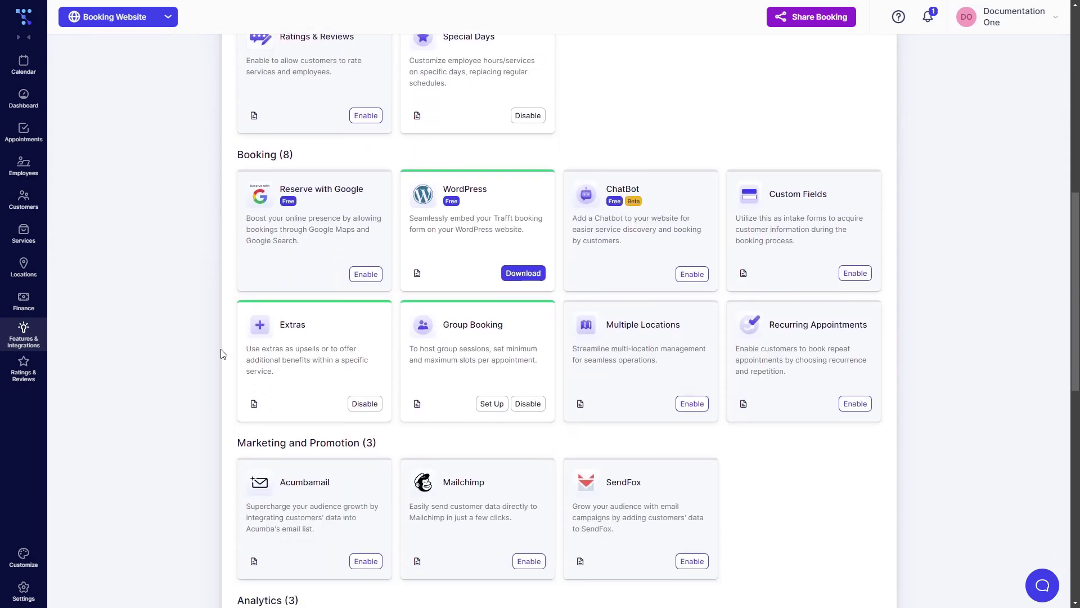
pyautogui.click(491, 404)
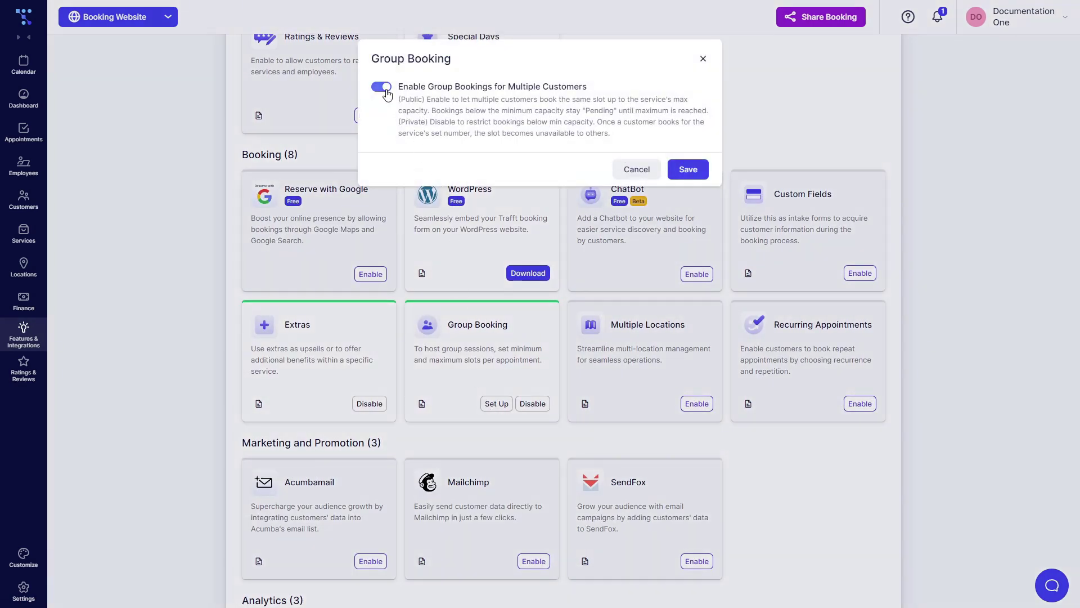
pyautogui.click(386, 89)
pyautogui.click(688, 169)
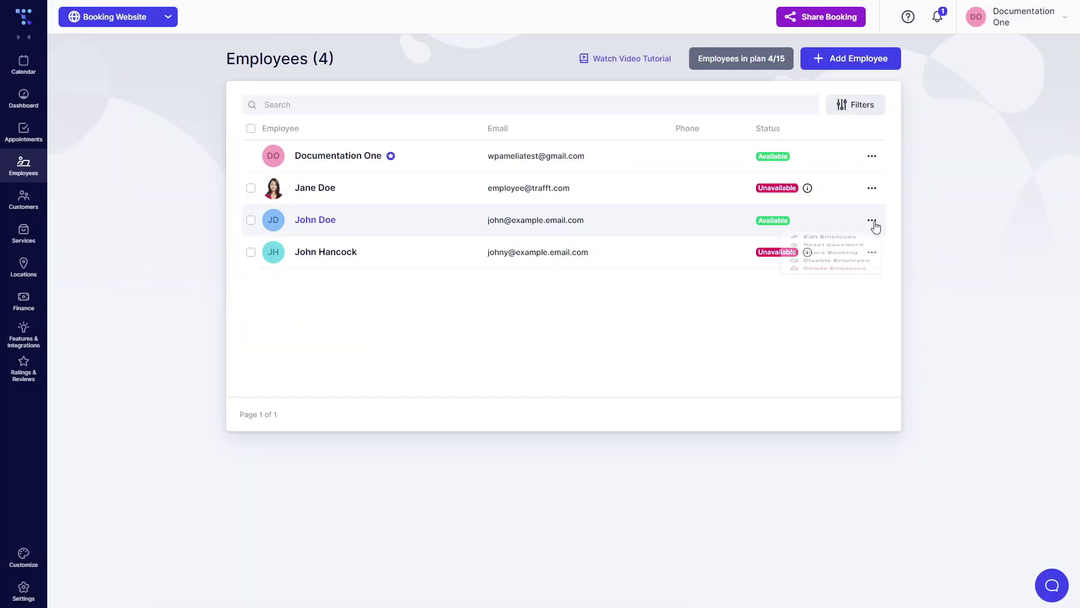
pyautogui.click(873, 219)
# In Assigned Services, give Group Coaching Session Min Capacity 5 and Max Capacity 15, then save
pyautogui.click(834, 243)
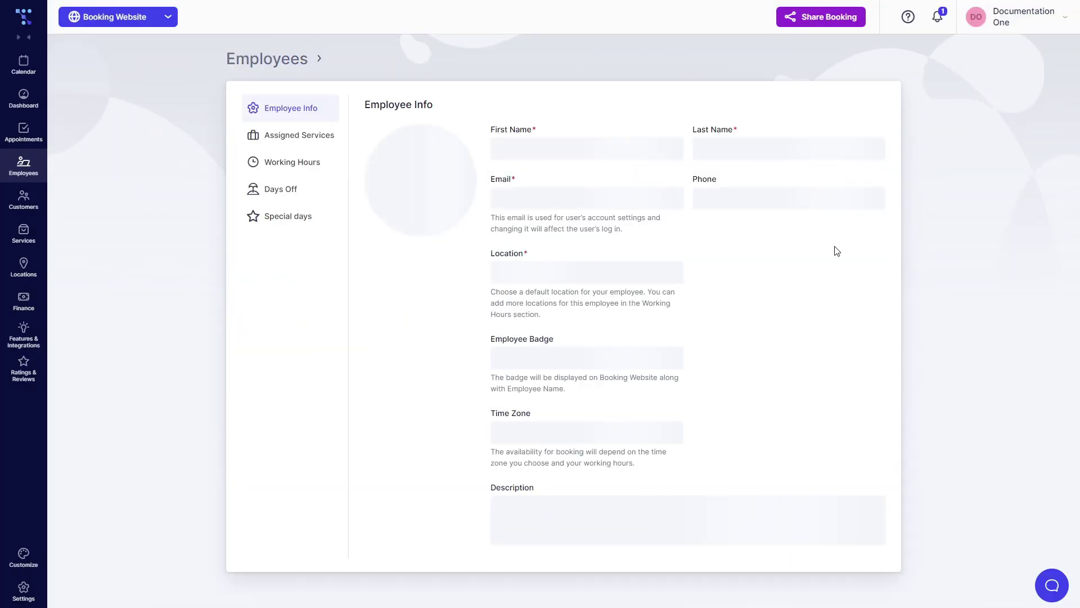
pyautogui.click(307, 137)
pyautogui.click(665, 247)
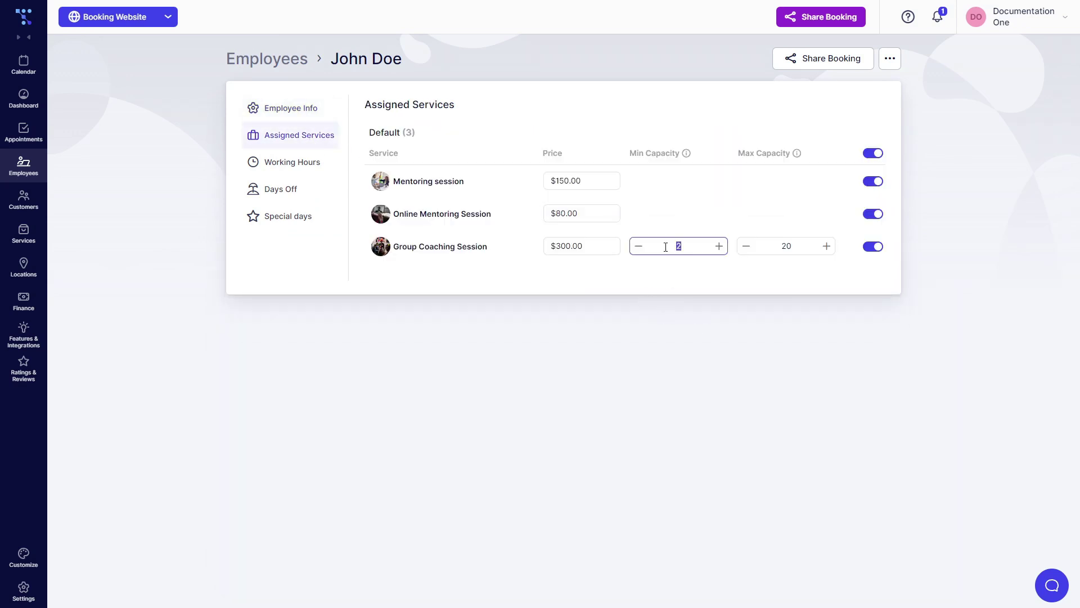
pyautogui.write('5')
pyautogui.press('Tab')
pyautogui.write('15')
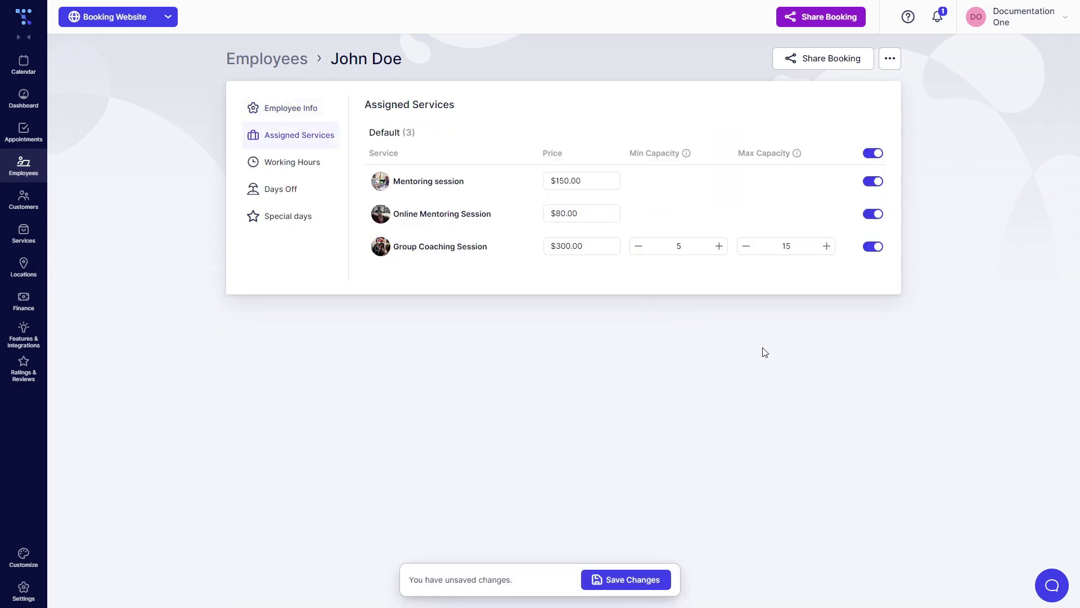
pyautogui.click(633, 578)
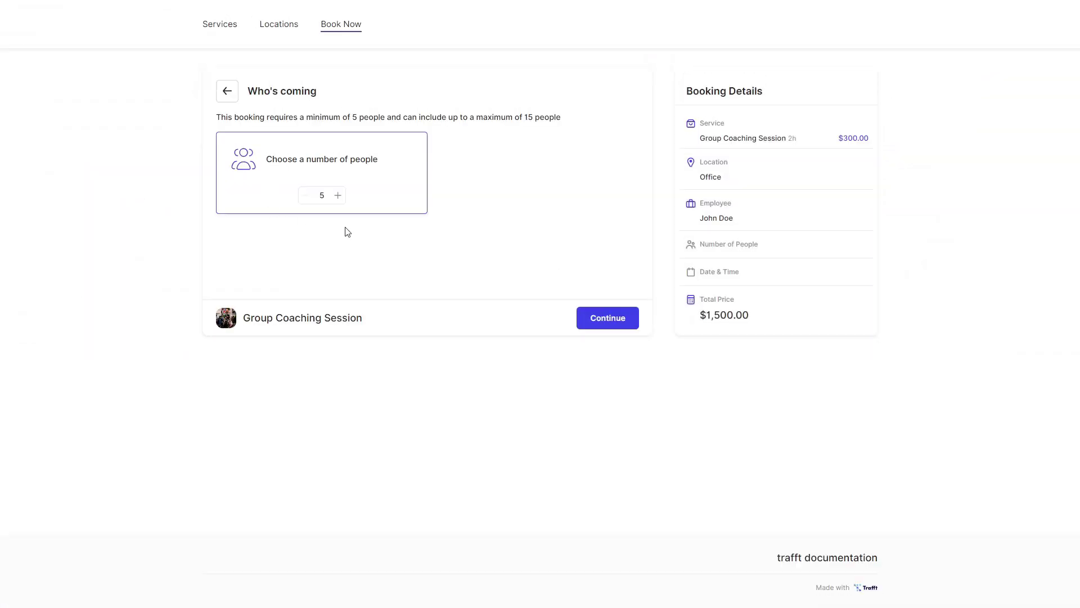
# Adjust the booking's number of people up and down, settling on 10
pyautogui.click(338, 195)
pyautogui.doubleClick(337, 195)
pyautogui.tripleClick(338, 195)
pyautogui.tripleClick(337, 195)
pyautogui.click(337, 195)
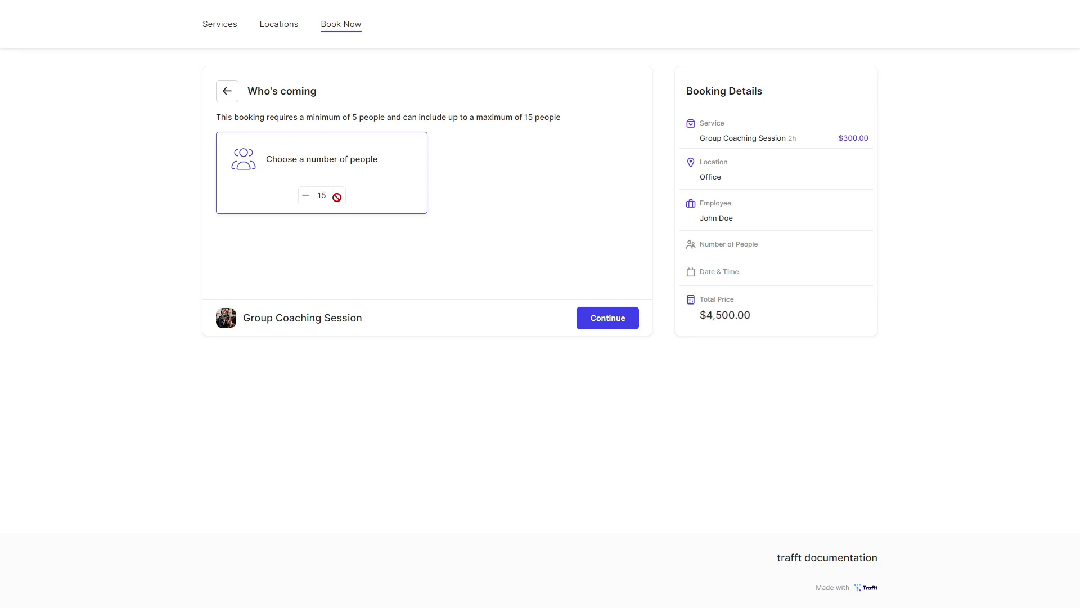
pyautogui.doubleClick(306, 196)
pyautogui.tripleClick(306, 195)
pyautogui.doubleClick(305, 195)
pyautogui.click(306, 195)
pyautogui.doubleClick(305, 195)
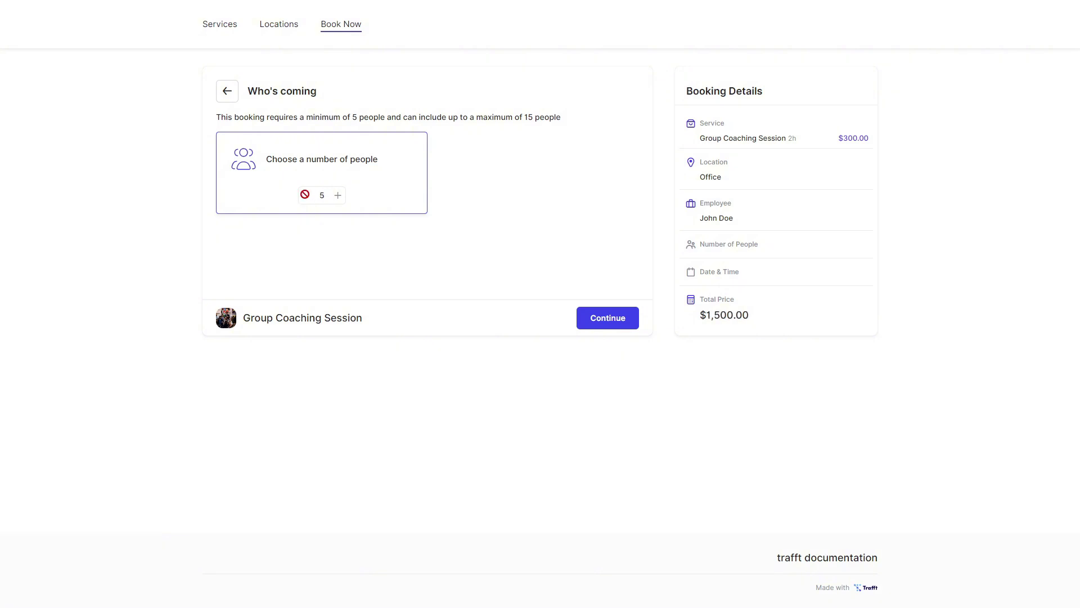
pyautogui.tripleClick(337, 195)
pyautogui.doubleClick(338, 195)
# Choose the 12:00 pm slot on November 12, 2024
pyautogui.click(595, 322)
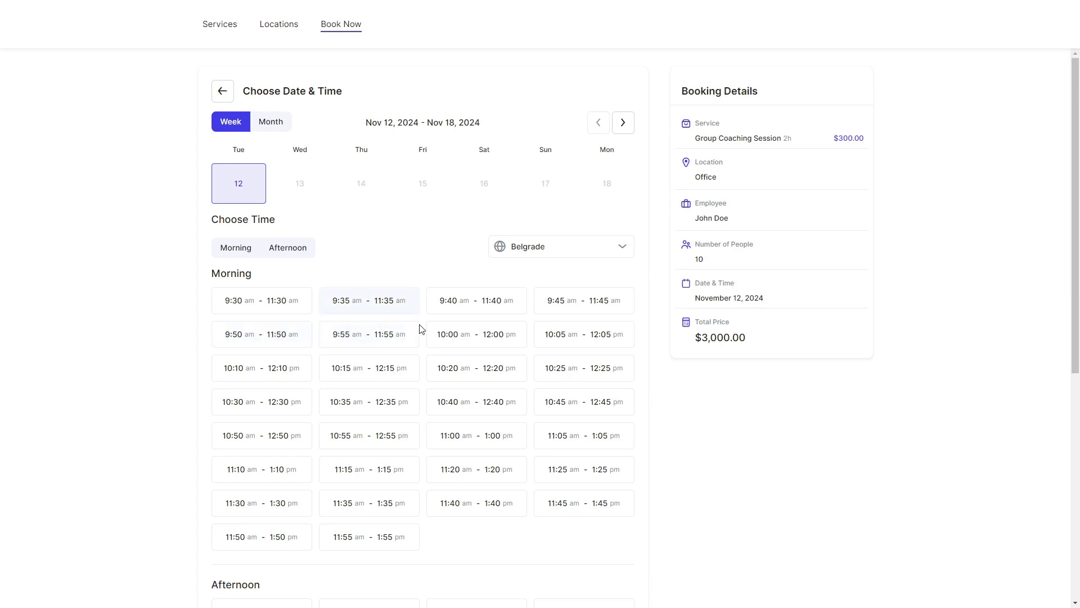
pyautogui.scroll(-5, 475, 396)
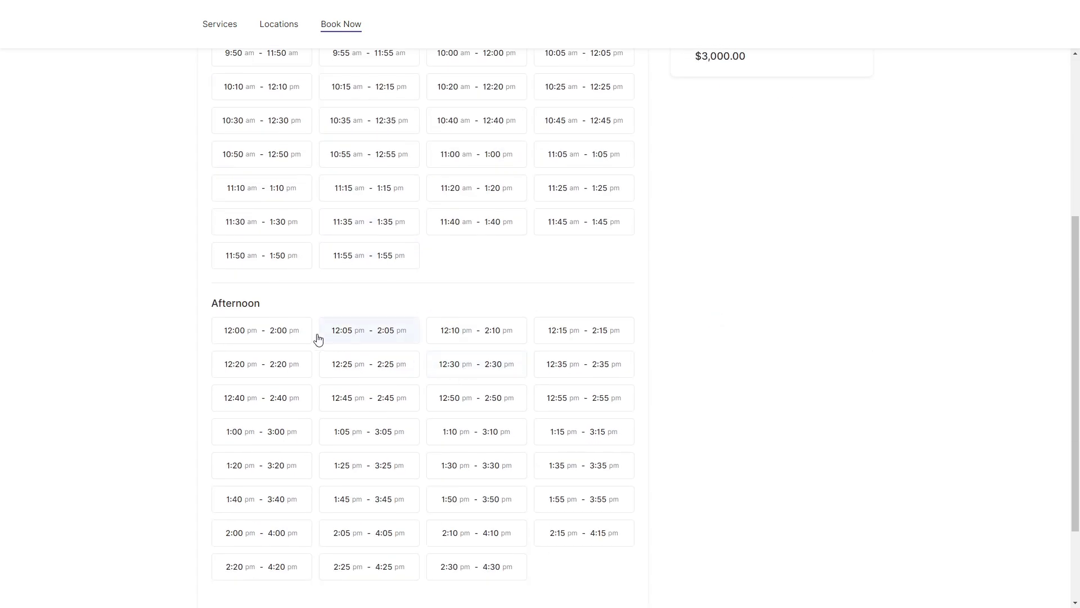
pyautogui.click(262, 331)
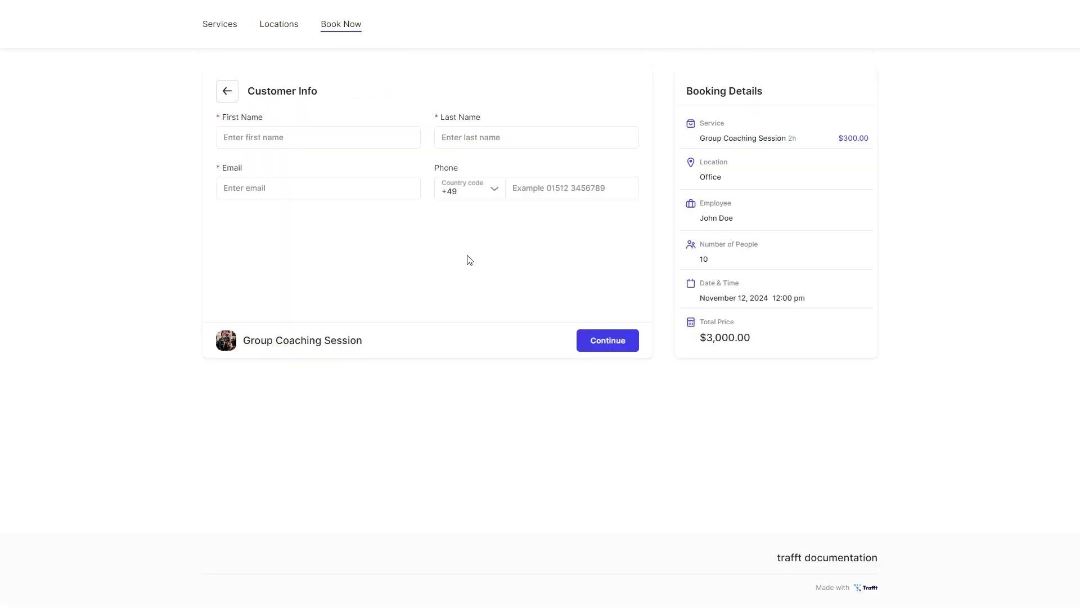
# Fill in the customer's first name, last name and e-mail, choose On-site payment, and book
pyautogui.click(312, 132)
pyautogui.press('Tab')
pyautogui.press('Tab')
pyautogui.write('mike@')
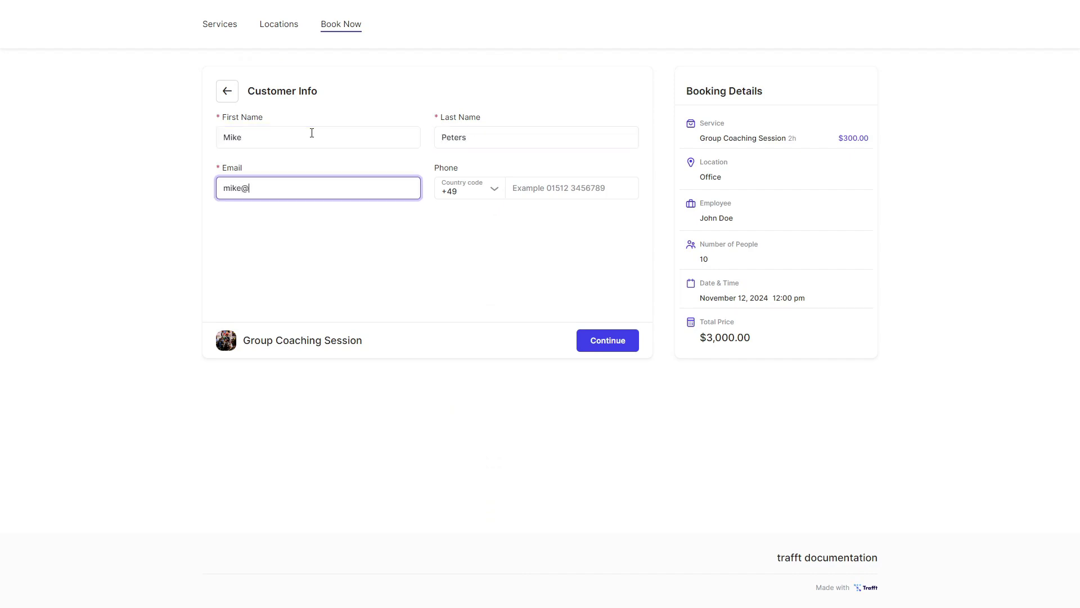
pyautogui.write('example.email.de')
pyautogui.click(608, 340)
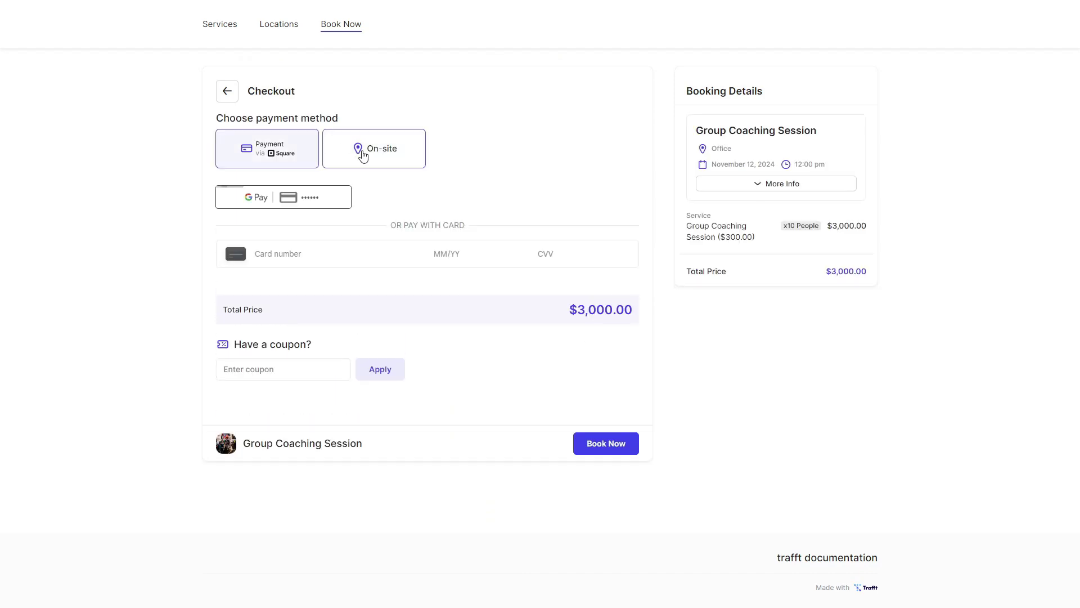
pyautogui.click(360, 148)
pyautogui.click(605, 353)
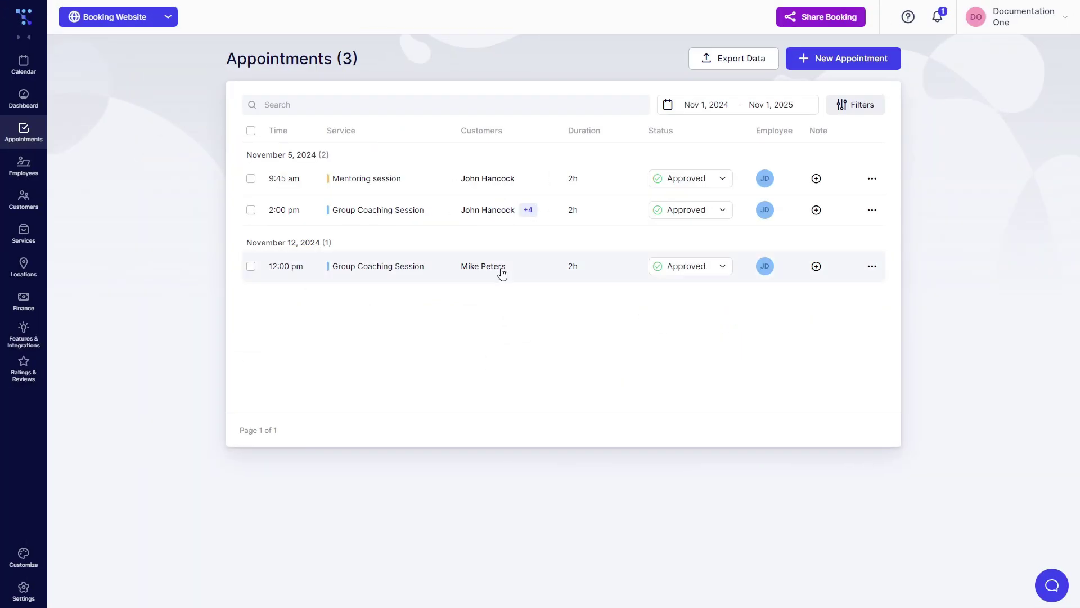
# View the November 12 appointment's details, then start a new Office booking with the employee
pyautogui.click(499, 269)
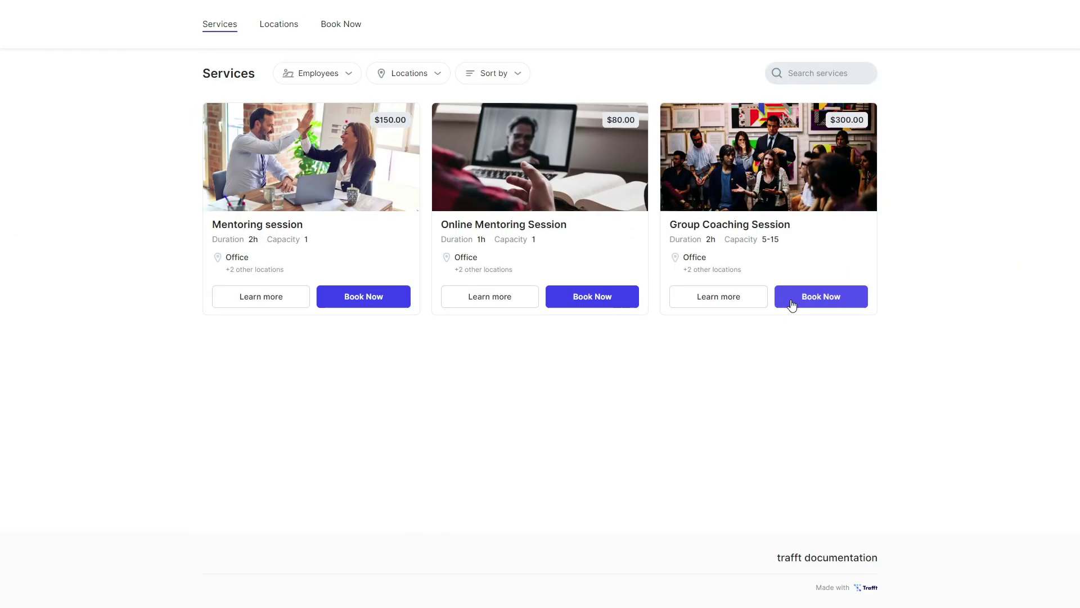
pyautogui.click(791, 306)
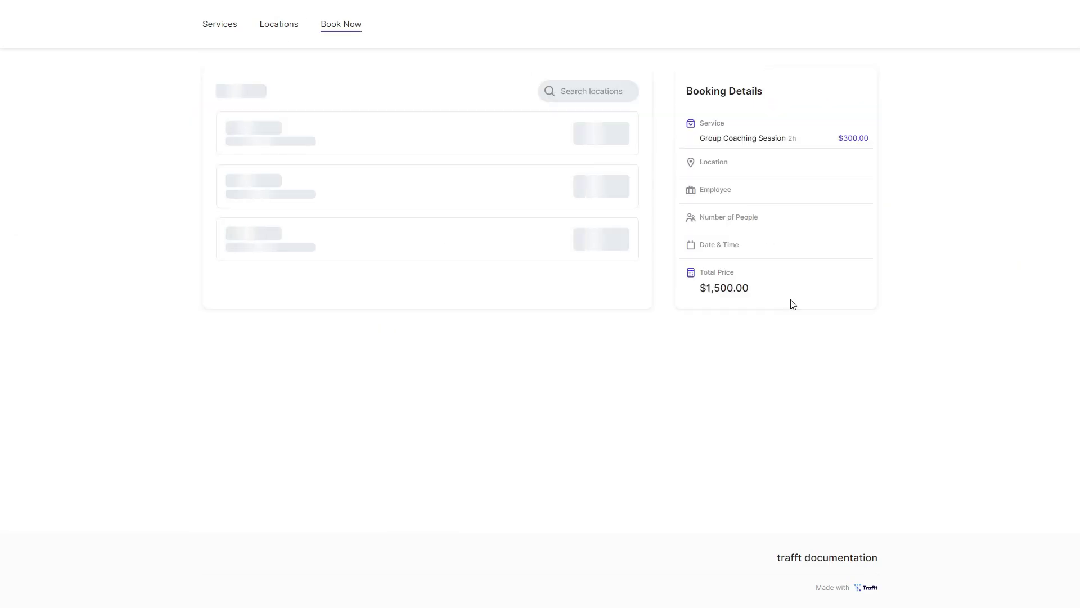
pyautogui.click(595, 133)
pyautogui.click(596, 144)
pyautogui.click(601, 314)
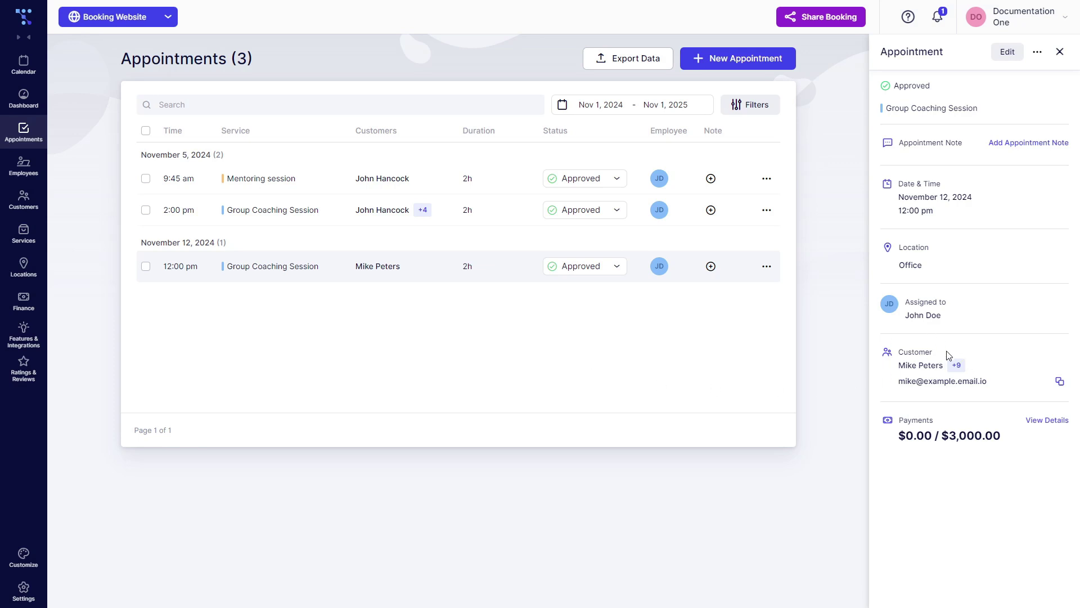
# Go to Features & Integrations and open Group Booking settings from the Booking section
pyautogui.click(32, 346)
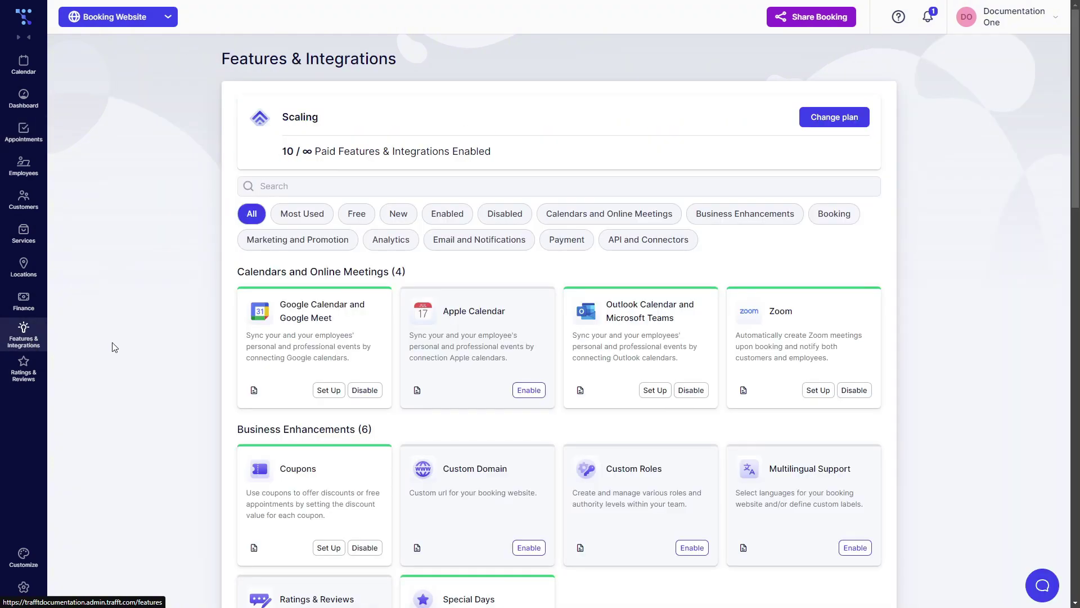
pyautogui.scroll(-10, 159, 348)
pyautogui.scroll(-1, 158, 346)
pyautogui.scroll(1, 225, 351)
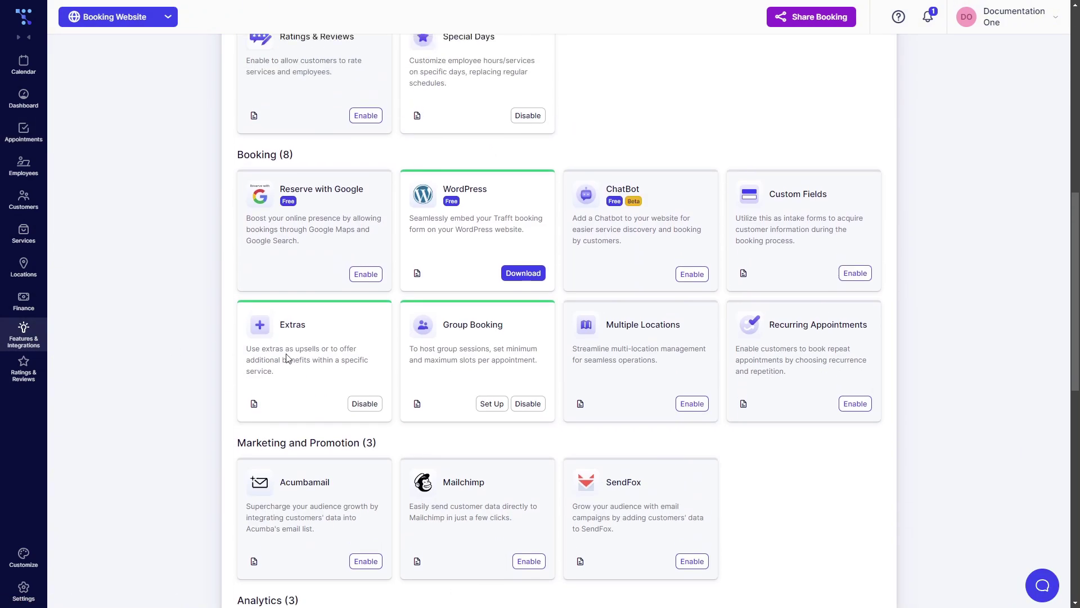
pyautogui.click(496, 404)
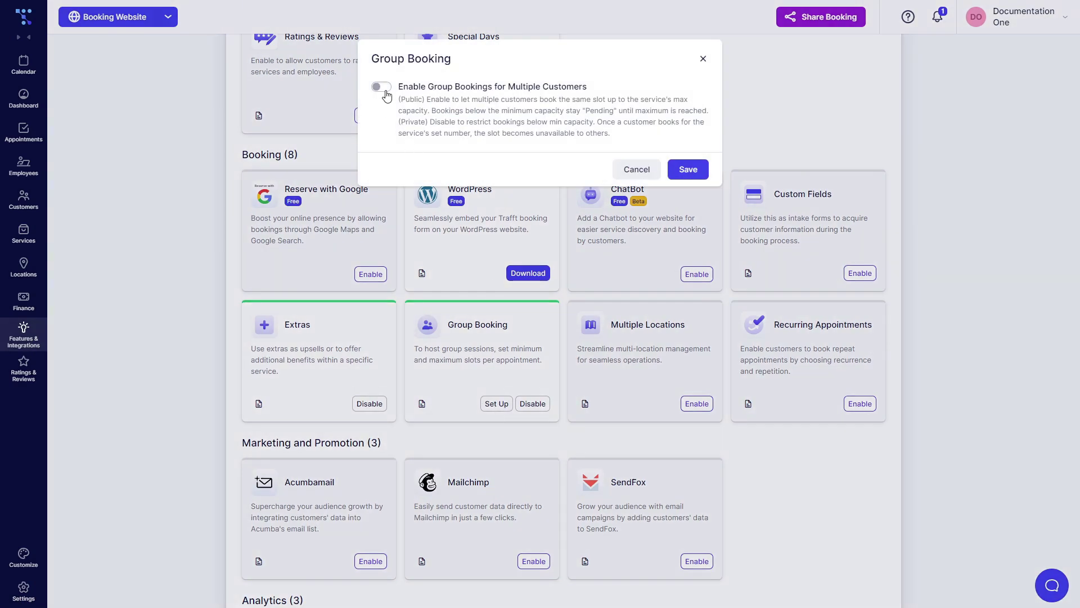